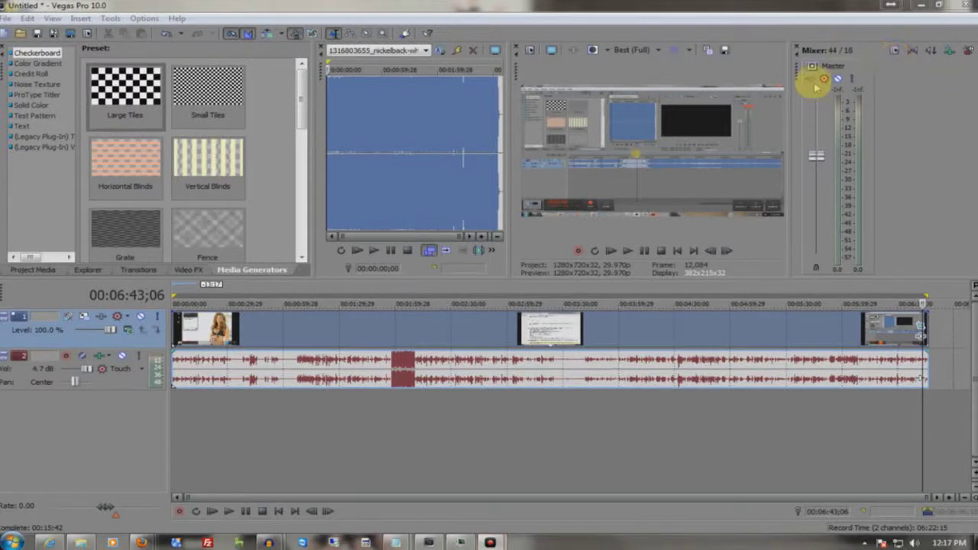
Start a new HDV 720-30p (1280x720, 29.970 fps) project, discarding the untitled one unsaved
click(7, 17)
click(31, 33)
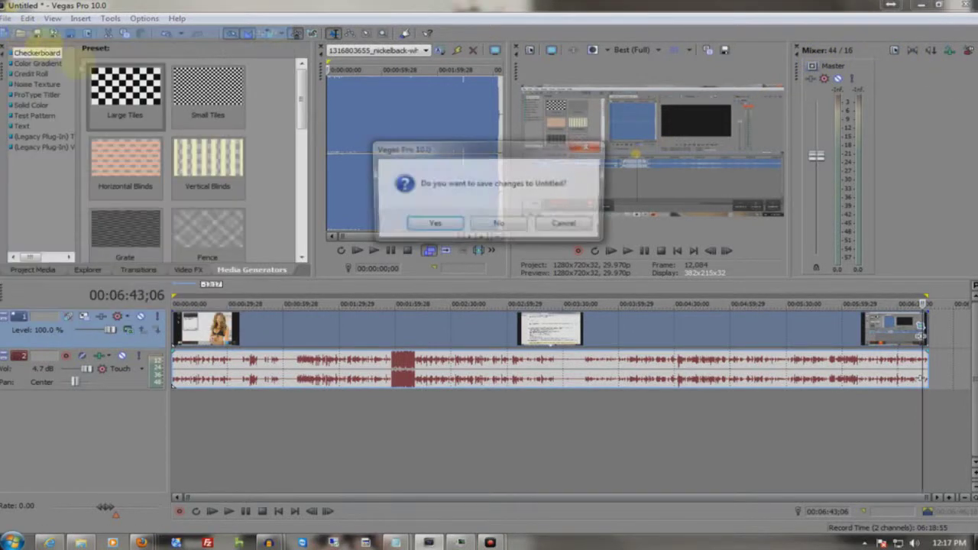
click(499, 225)
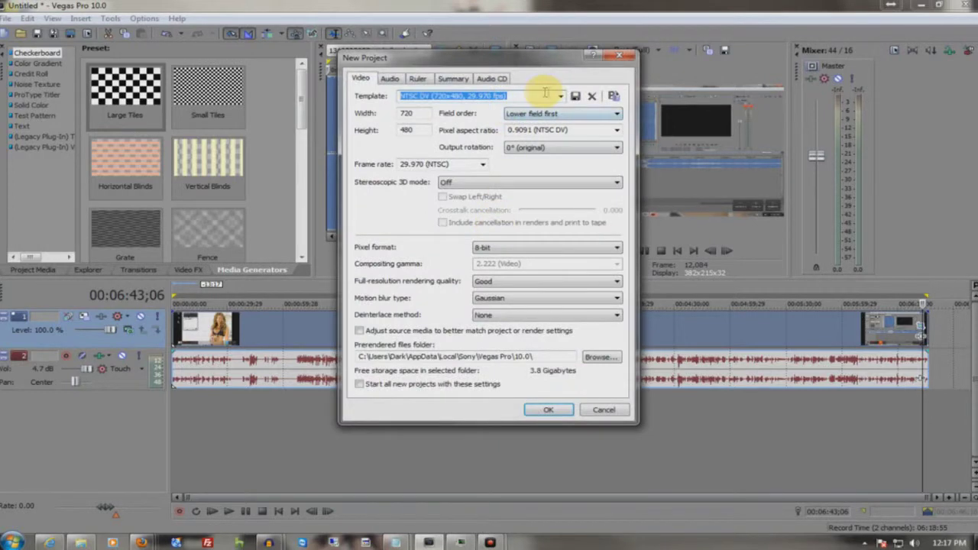
click(560, 96)
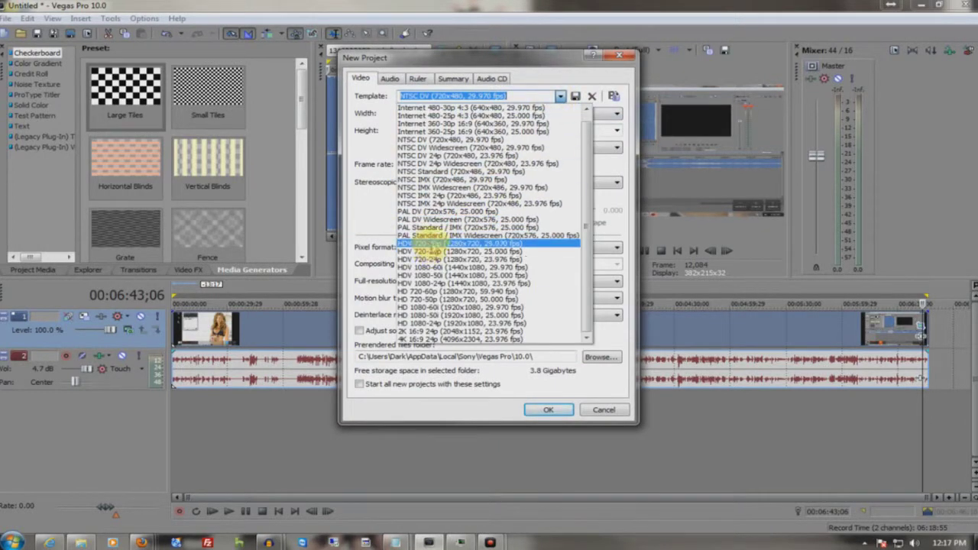
click(459, 243)
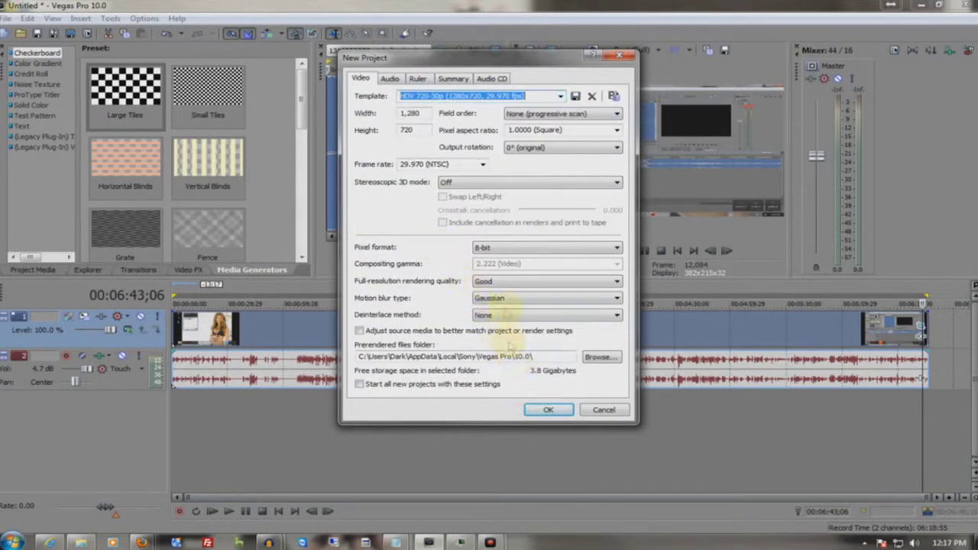
click(560, 95)
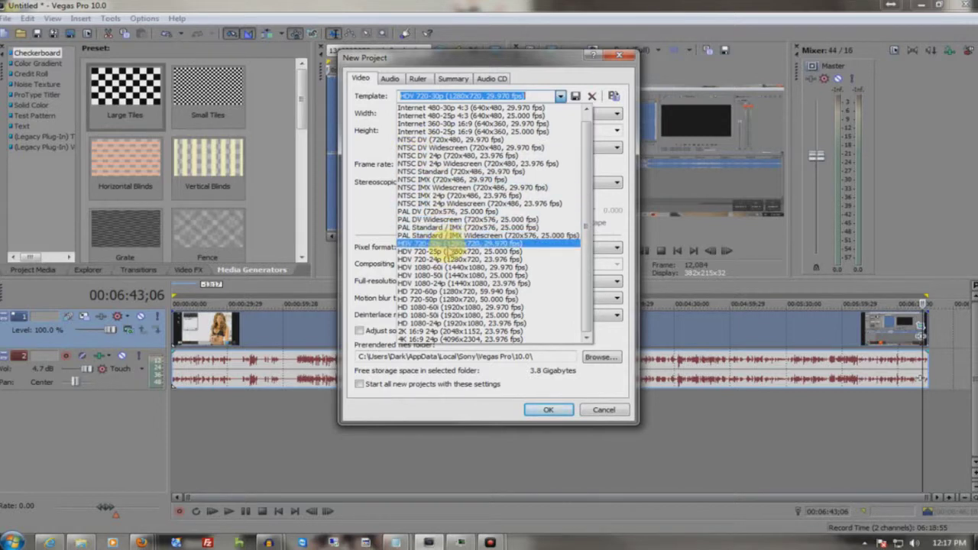
click(441, 243)
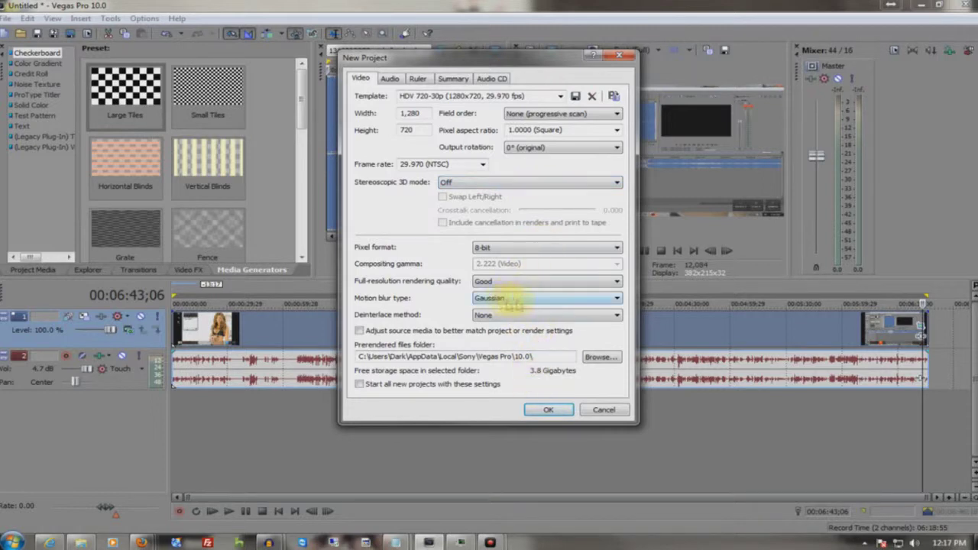
click(544, 410)
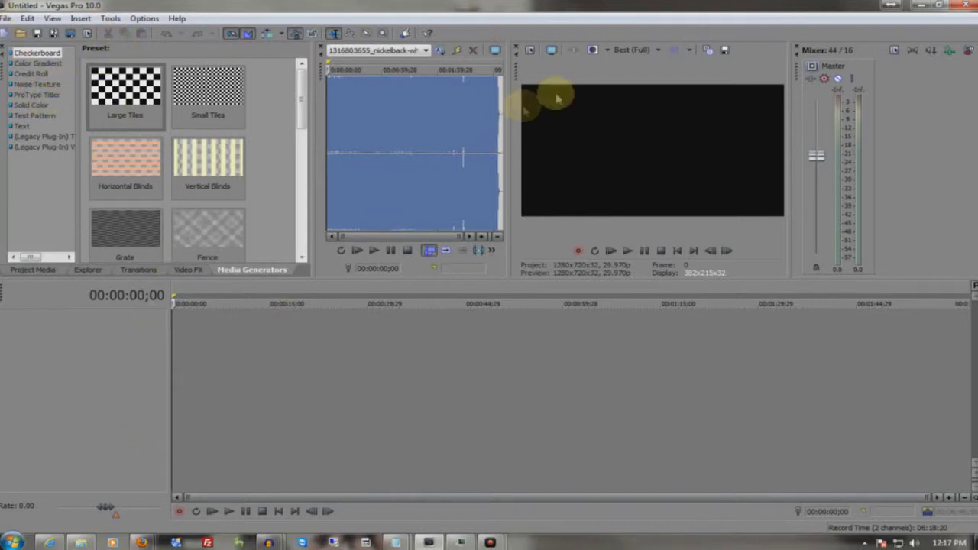
Set preview quality to Preview (Auto), widen the video preview over the mixer, and close the Trimmer
click(633, 51)
mouse_move(648, 77)
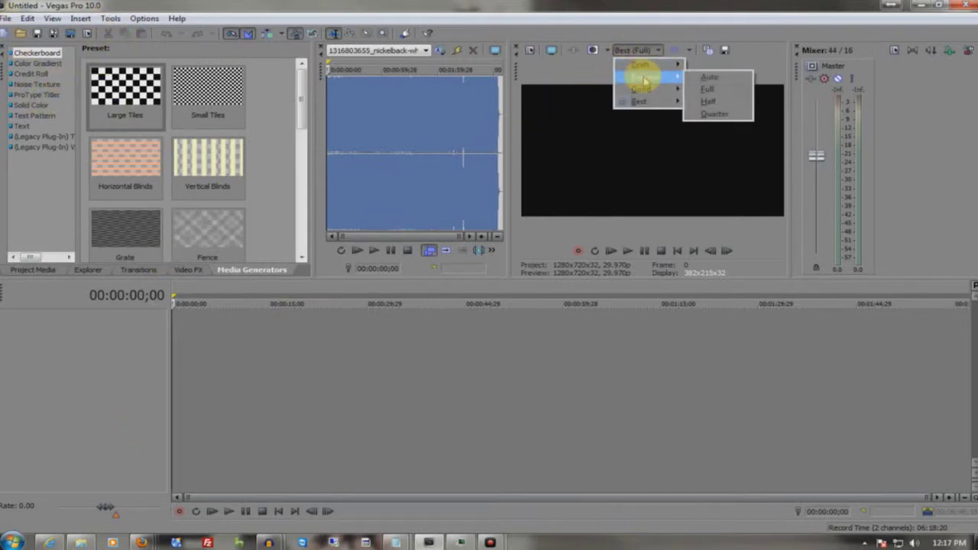
click(722, 81)
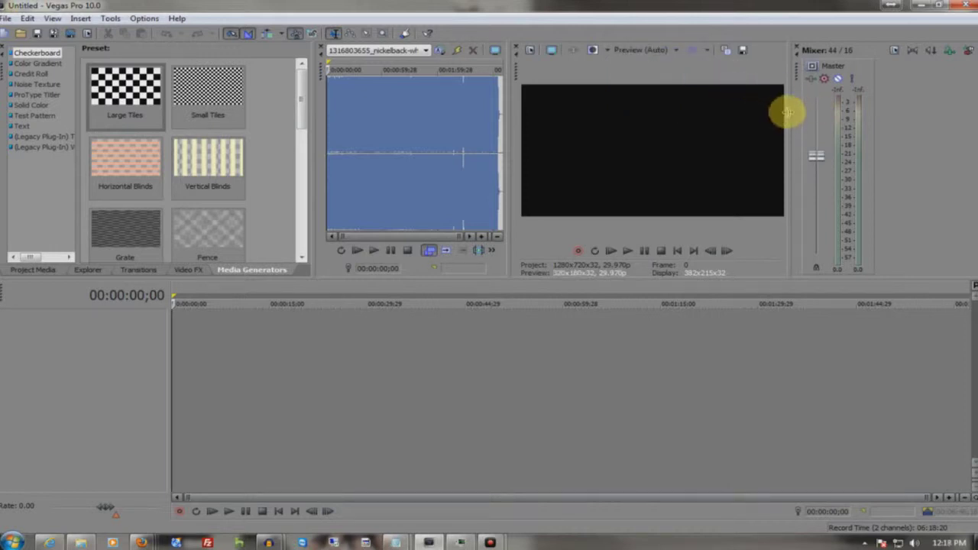
drag(784, 110, 969, 114)
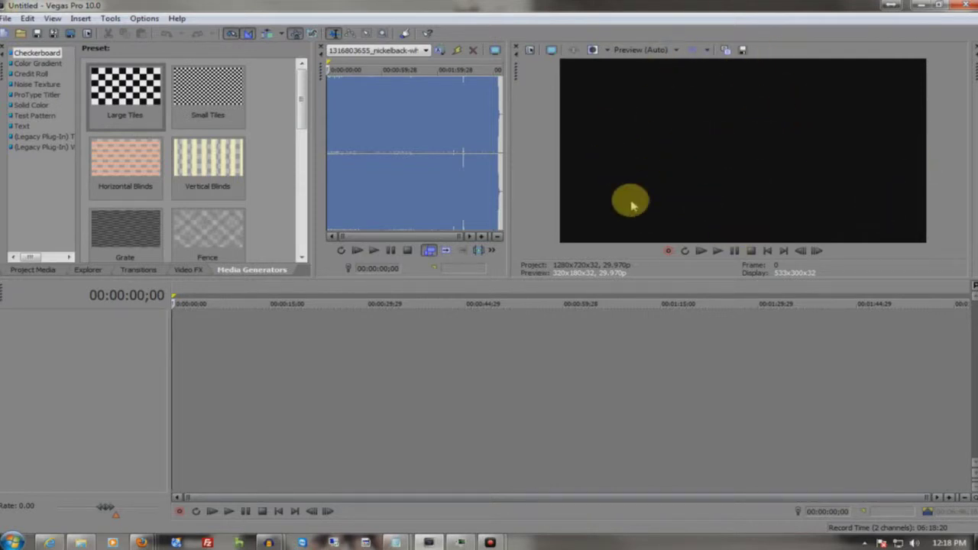
click(322, 47)
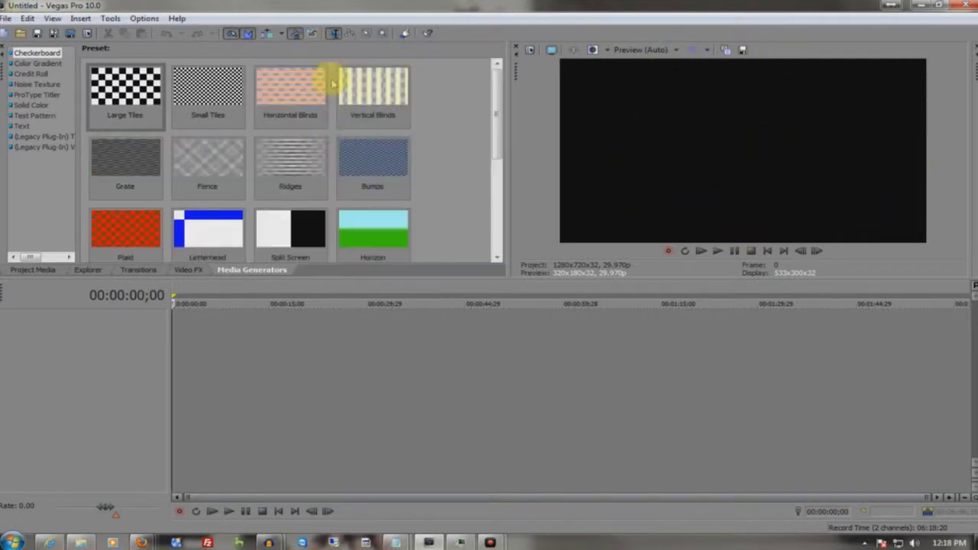
Set Dynamic RAM Preview max to 1200 MB in Video preferences and apply it
click(144, 19)
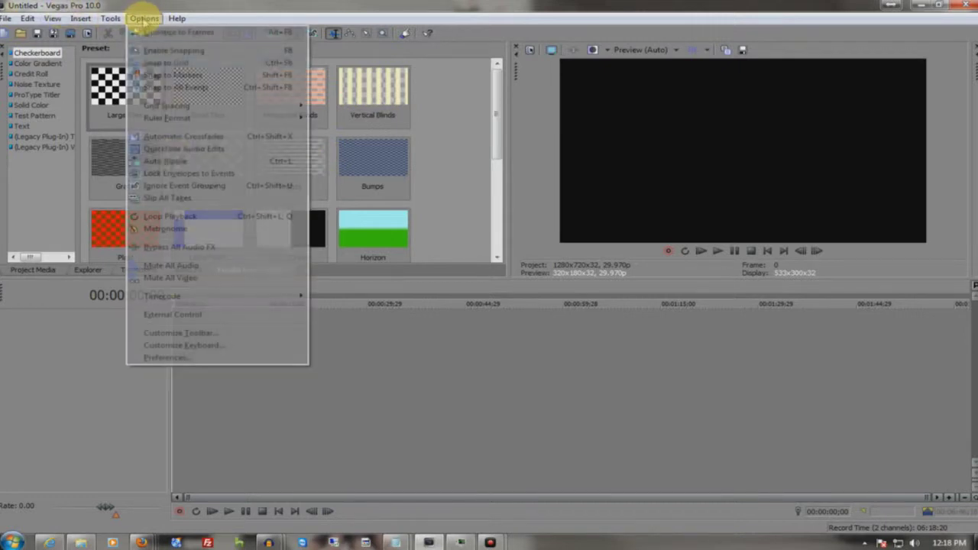
click(172, 361)
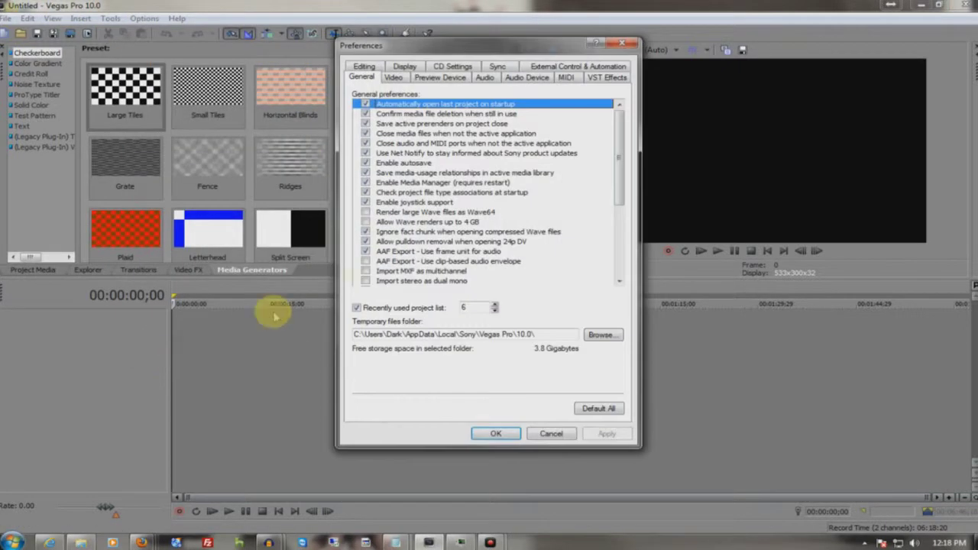
click(441, 78)
click(393, 77)
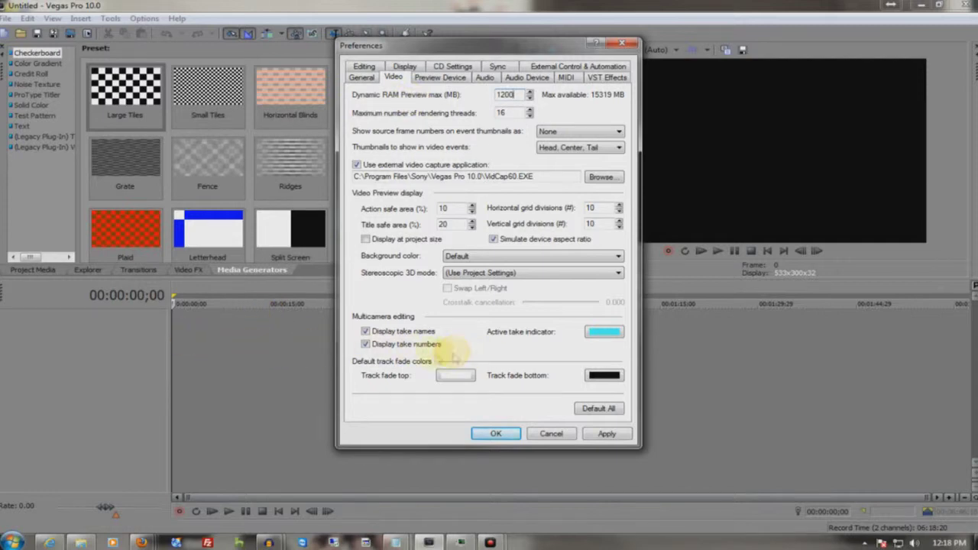
click(458, 273)
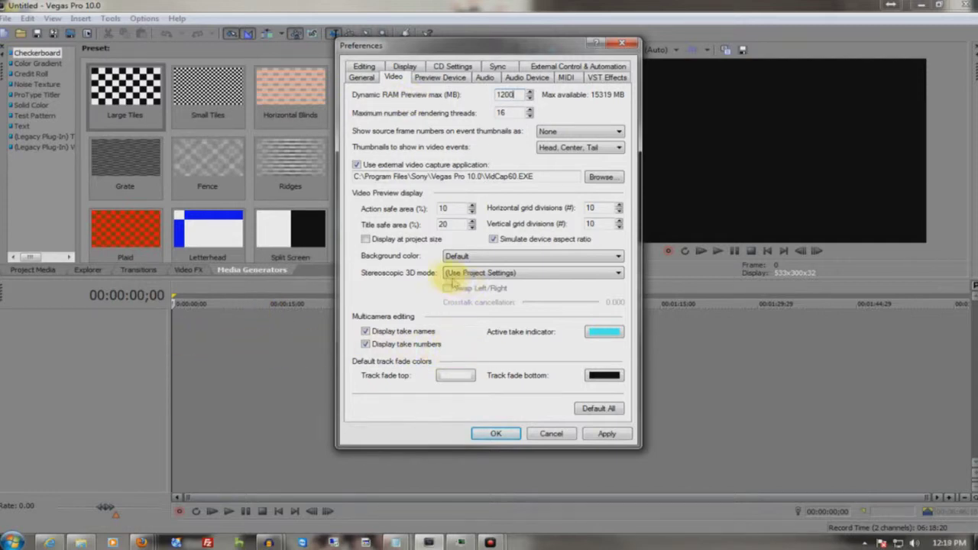
click(614, 438)
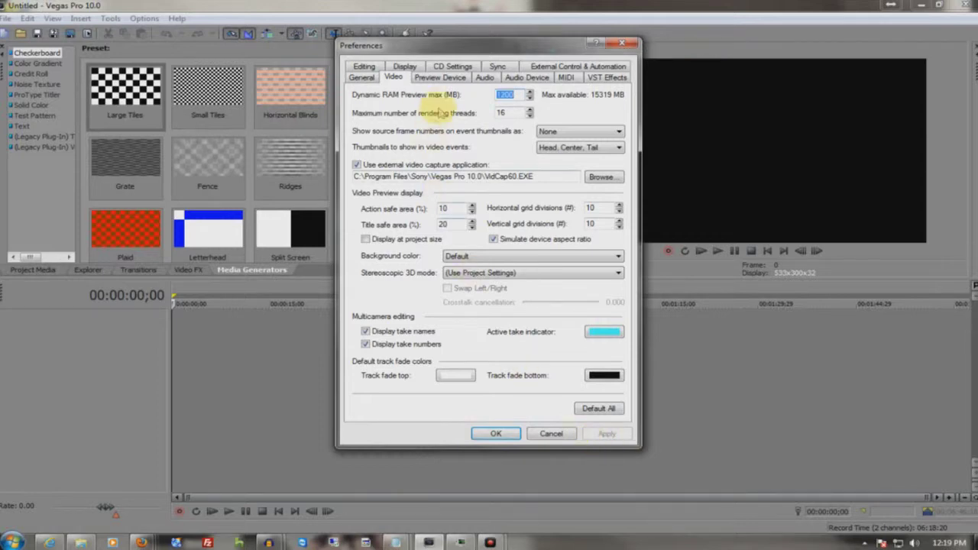
click(483, 436)
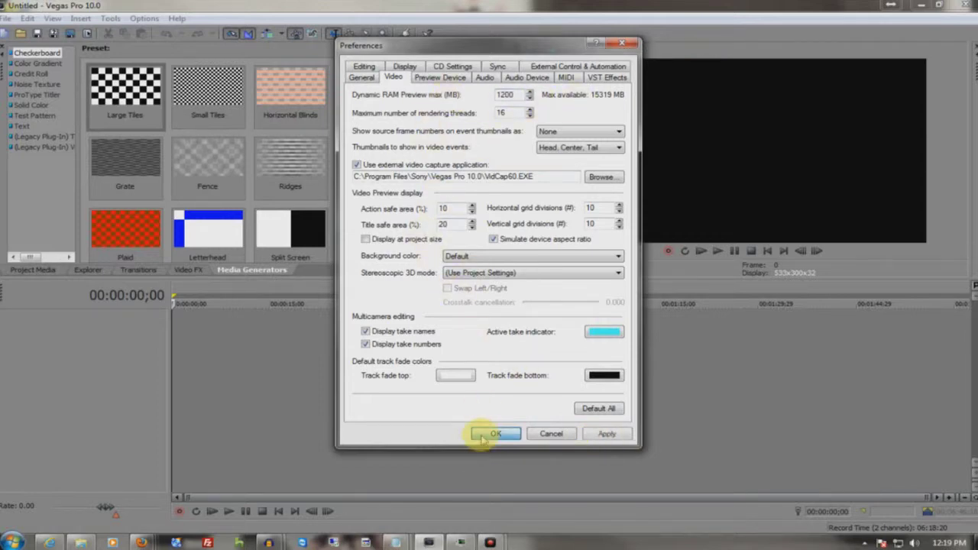
click(6, 18)
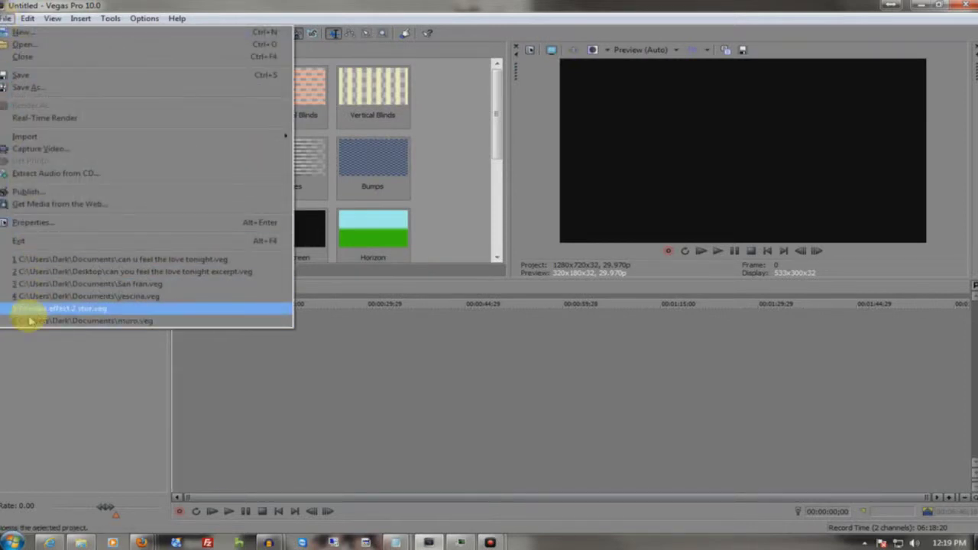
Try opening the recent project muro.veg, then cancel at its missing media prompt
click(23, 322)
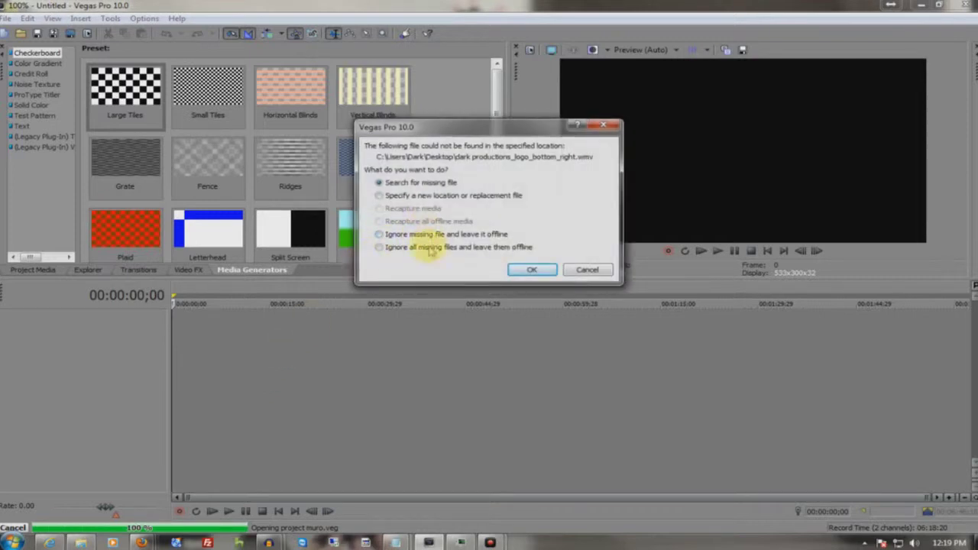
click(532, 269)
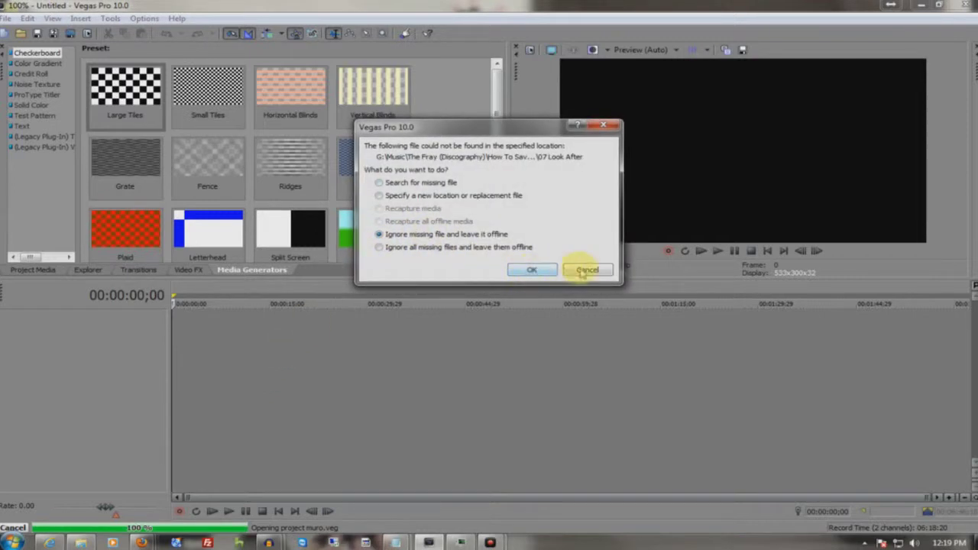
click(587, 269)
Open the recent project 'can u feel the love tonight.veg', skipping audio peak building
click(6, 18)
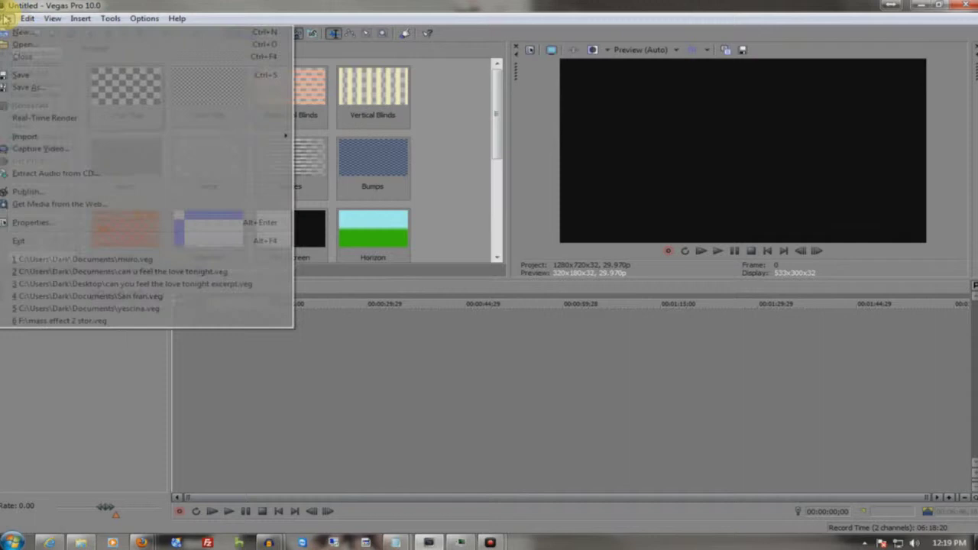
click(147, 272)
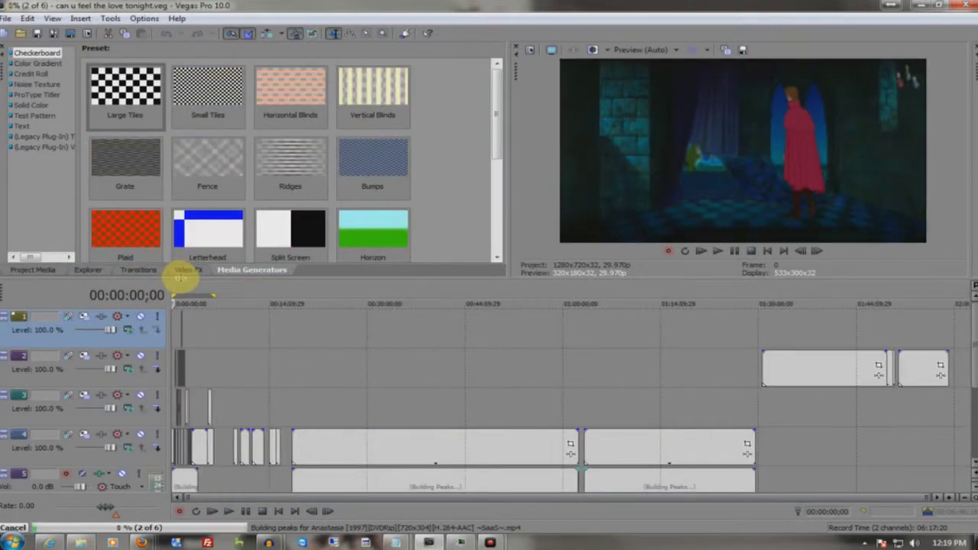
click(12, 527)
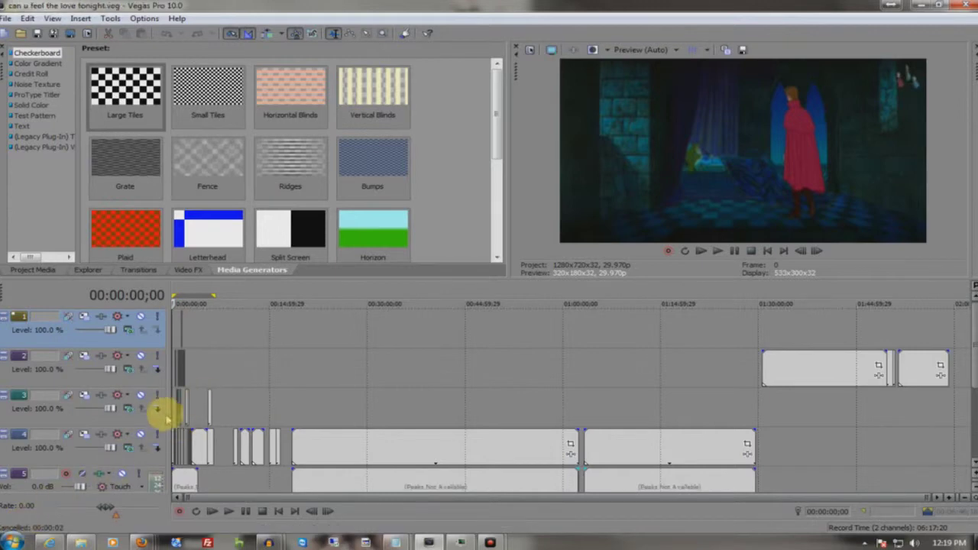
click(181, 417)
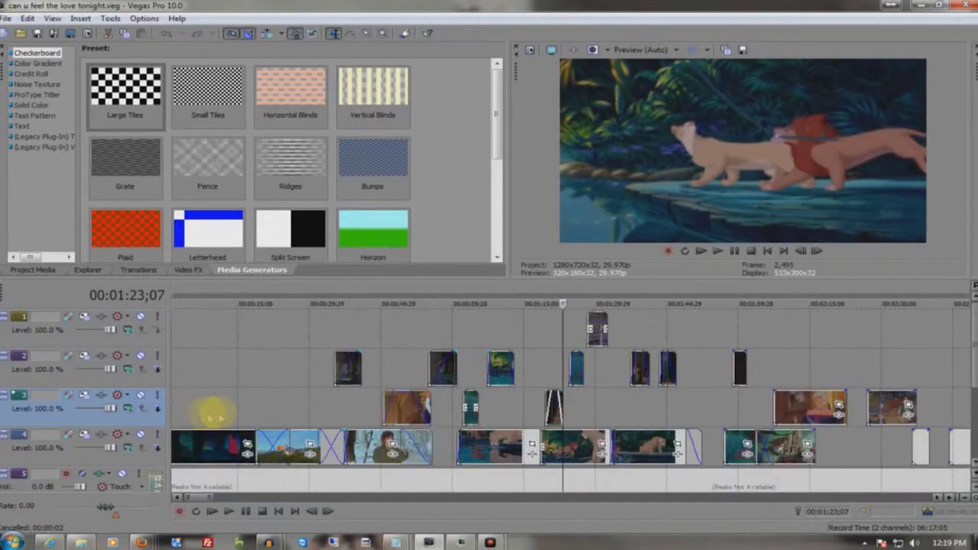
Play the project from 01:05;16, pause at 01:10;23, then bring Task Manager to the front
scroll(237, 437, down, 2)
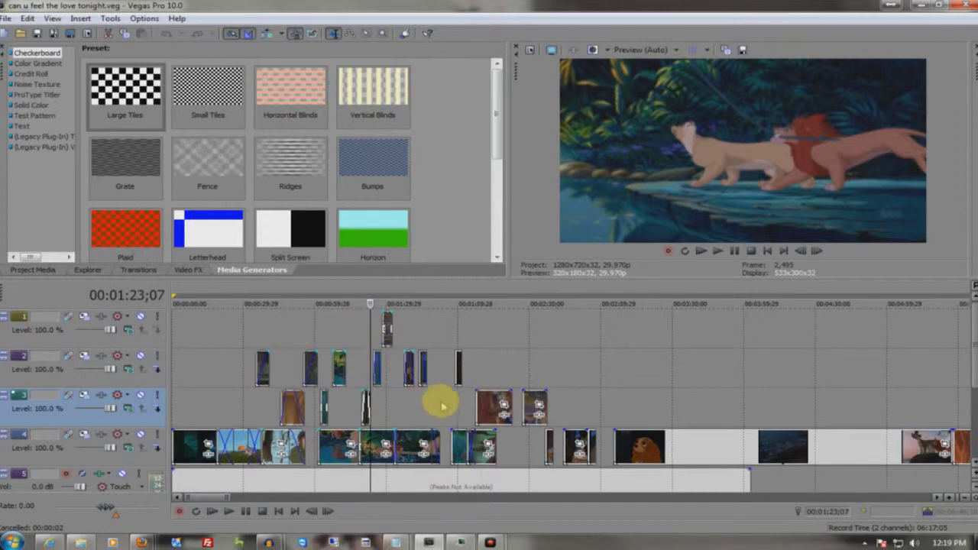
click(328, 291)
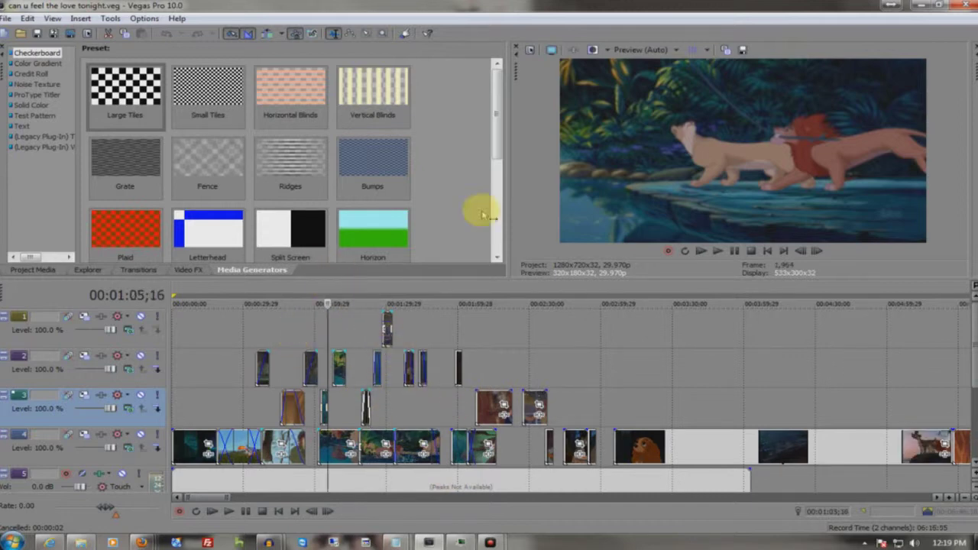
click(717, 251)
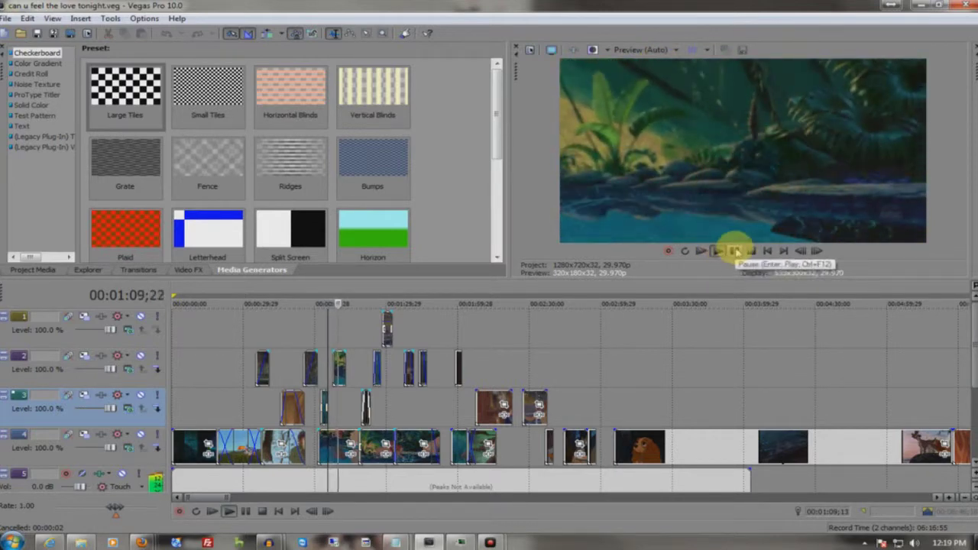
click(734, 251)
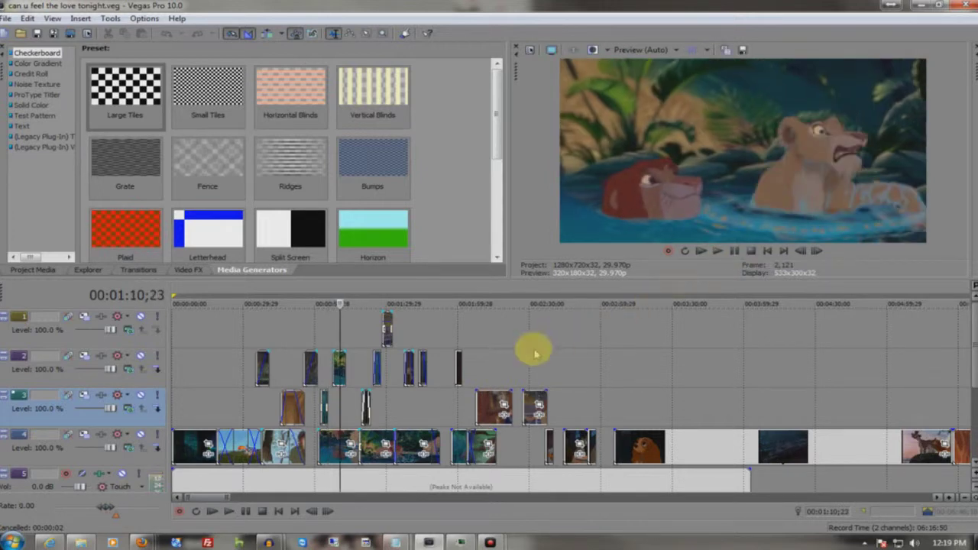
click(460, 543)
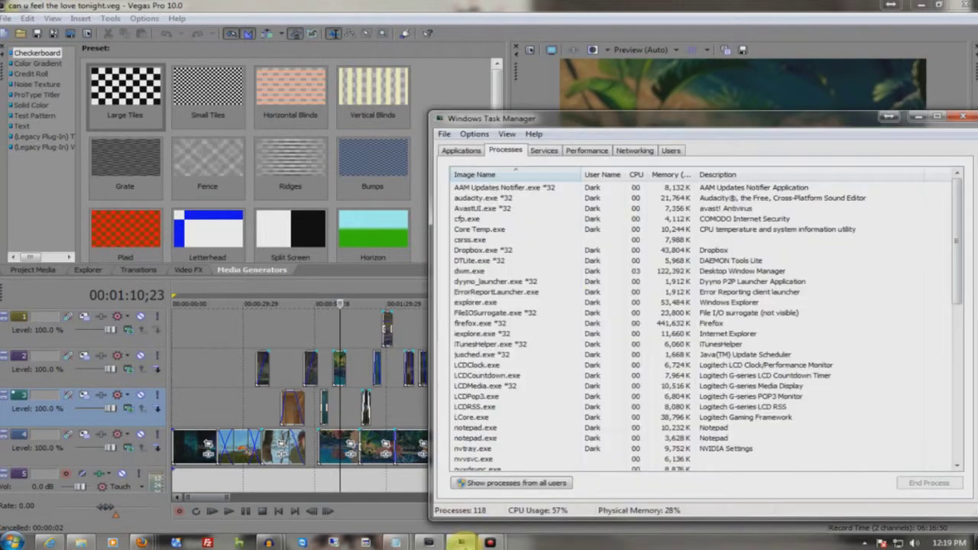
Restart Windows Task Manager from the taskbar and show its Processes list
click(961, 116)
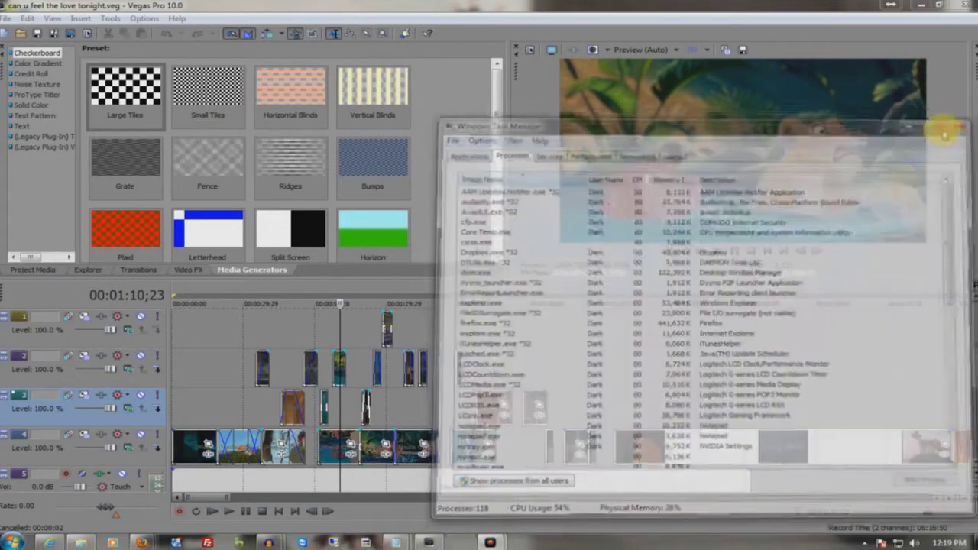
right_click(642, 542)
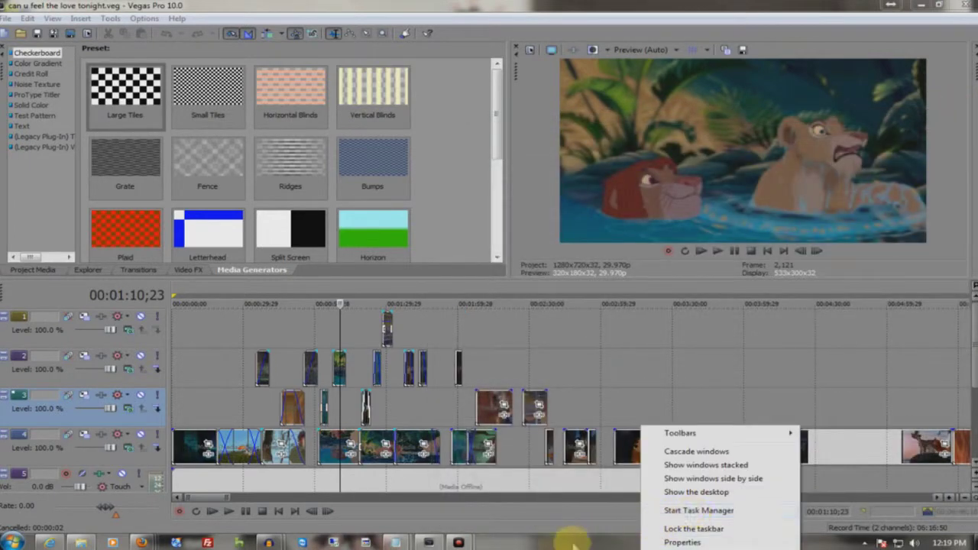
click(691, 510)
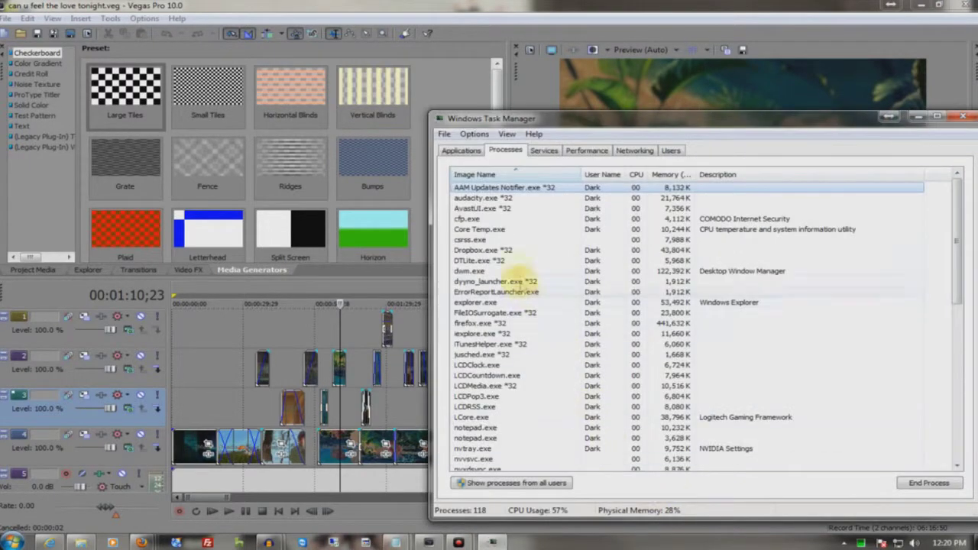
click(463, 151)
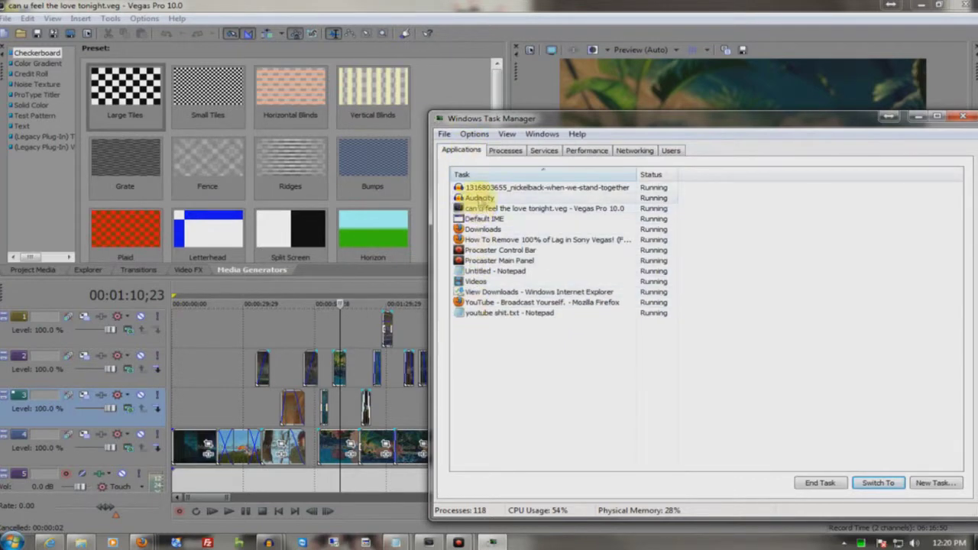
click(505, 150)
Set the vegas100.exe process priority to High and confirm the change
click(492, 175)
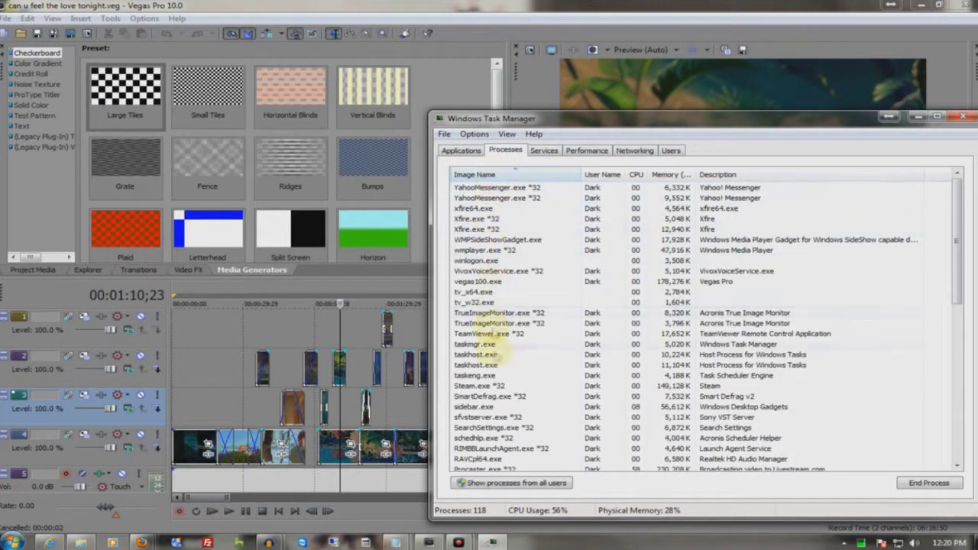
scroll(491, 339, down, 20)
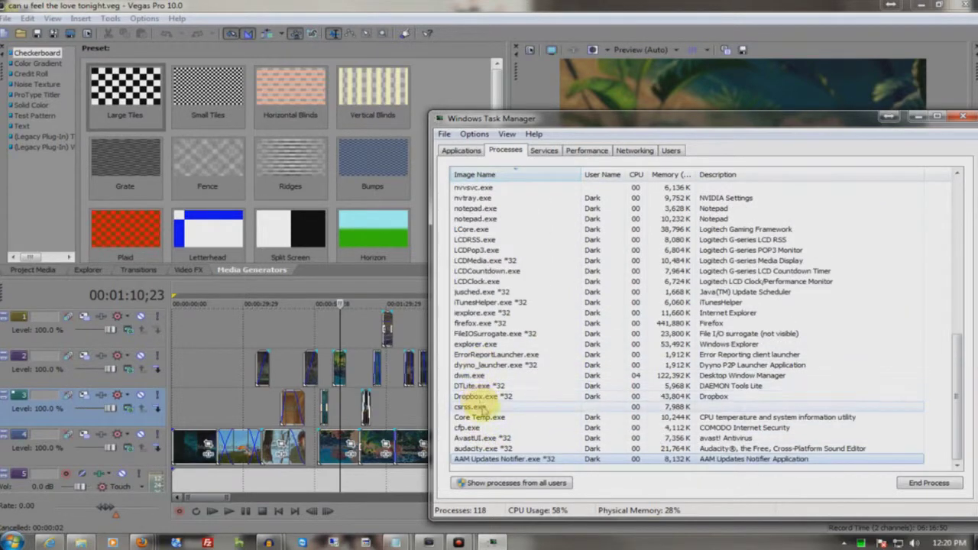
click(486, 250)
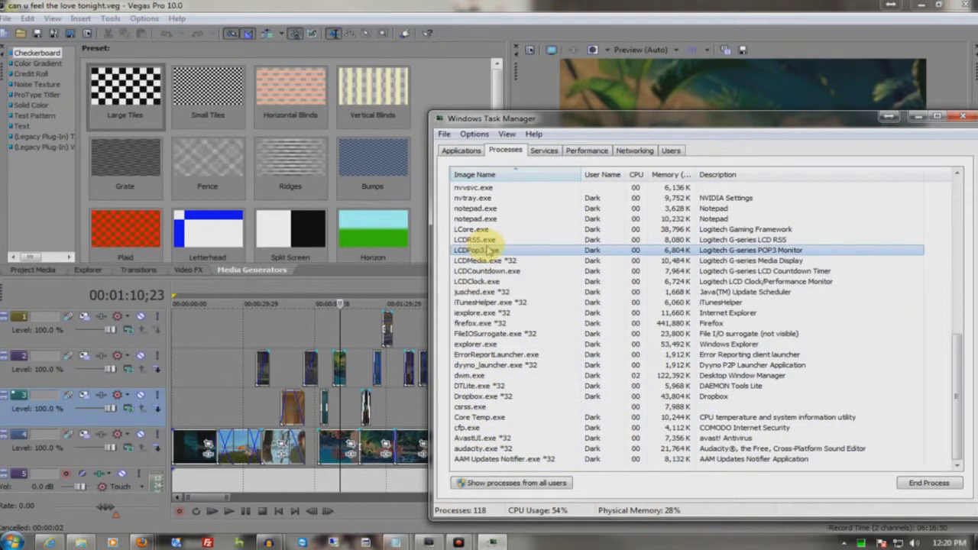
key(Up)
key(Up)
key(Up)
key(Up)
key(Up)
key(Up)
key(Up)
key(Up)
key(Up)
key(Up)
key(Up)
key(Up)
key(Up)
key(Up)
key(Up)
key(Up)
key(Up)
key(Up)
key(Up)
key(Up)
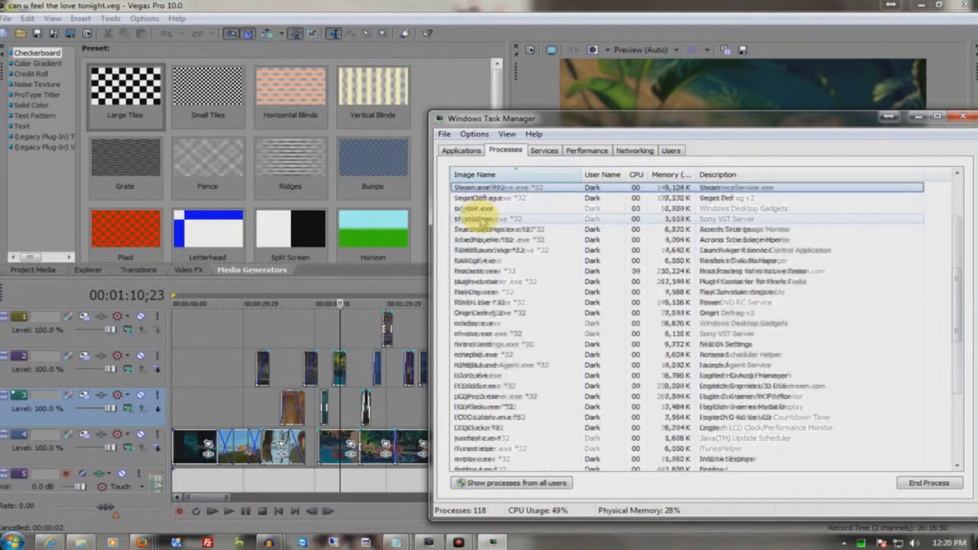
key(Up)
key(Up)
key(Up)
key(Up)
key(Up)
key(Up)
key(Up)
key(Up)
key(Up)
key(Up)
key(Up)
right_click(492, 198)
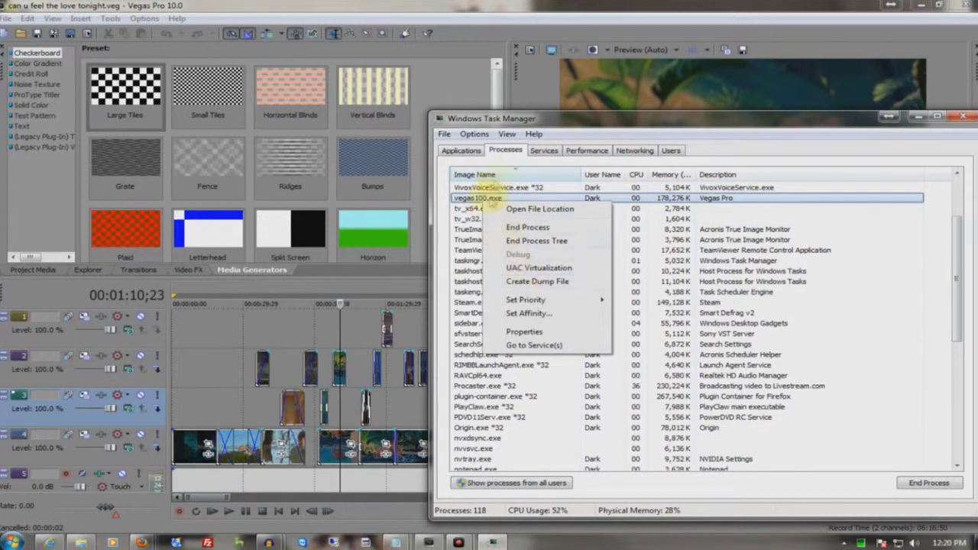
mouse_move(572, 299)
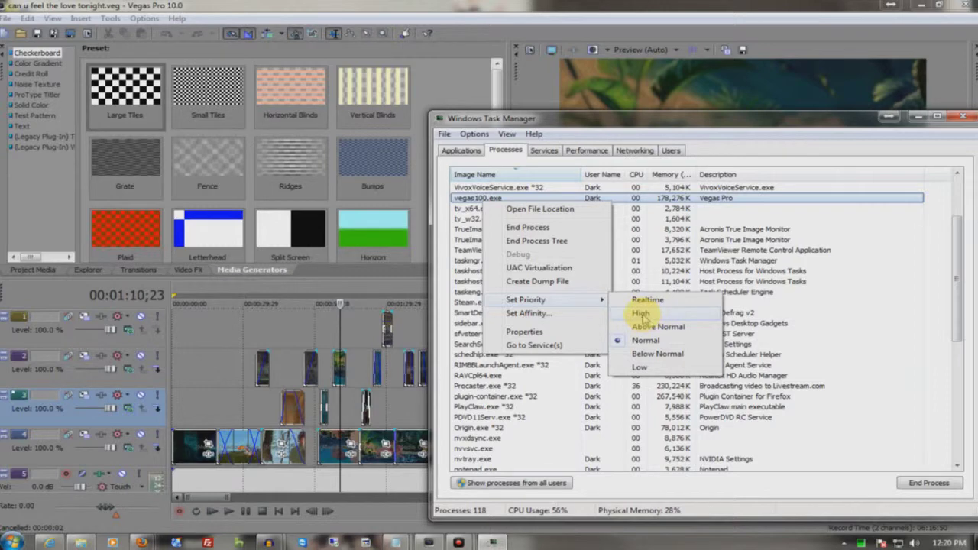
click(641, 315)
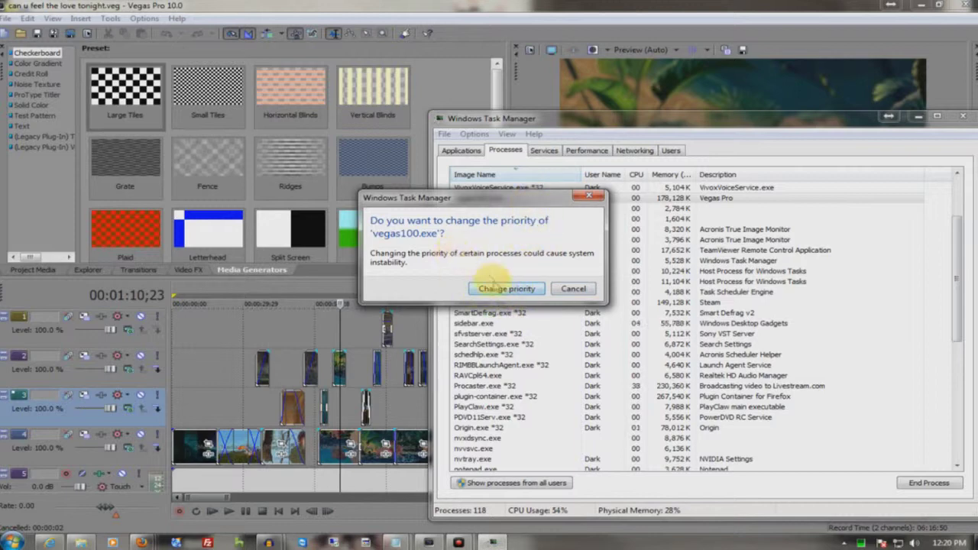
click(506, 289)
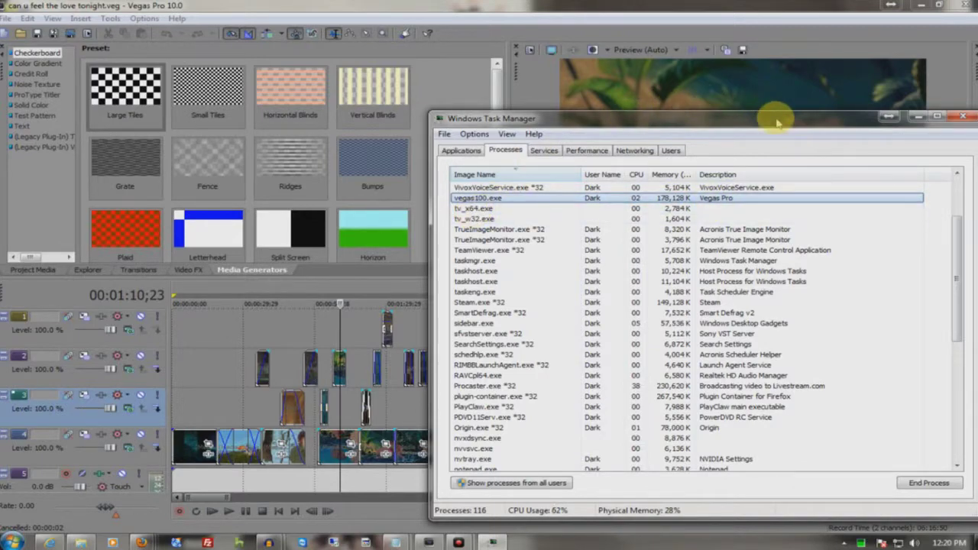
Reposition the Task Manager window, then close it to return to Vegas Pro
drag(776, 122, 685, 49)
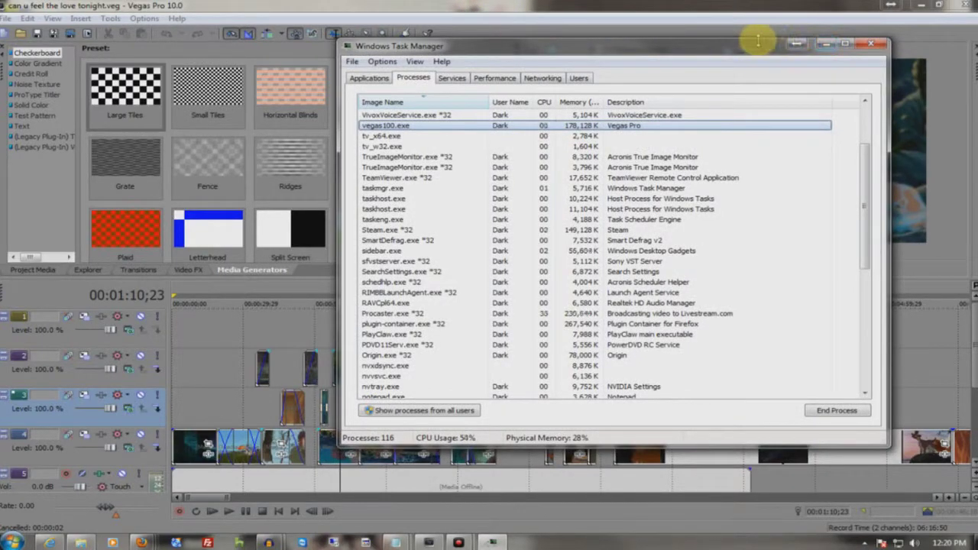
drag(757, 38, 770, 105)
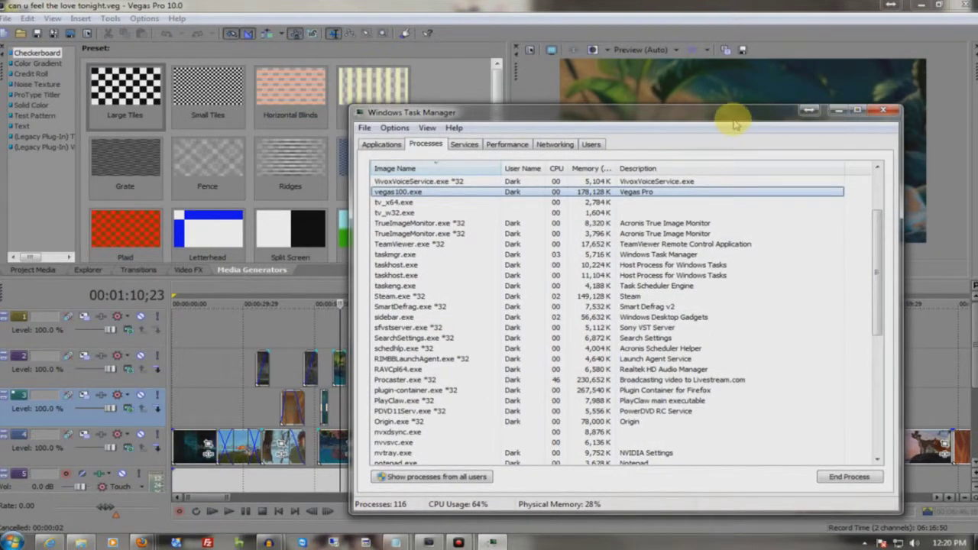
drag(774, 122, 756, 99)
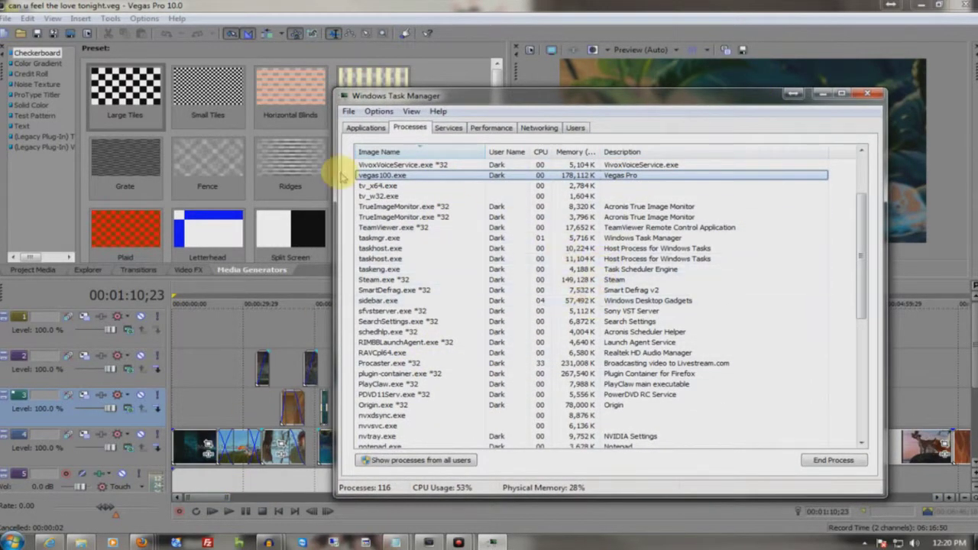
click(824, 92)
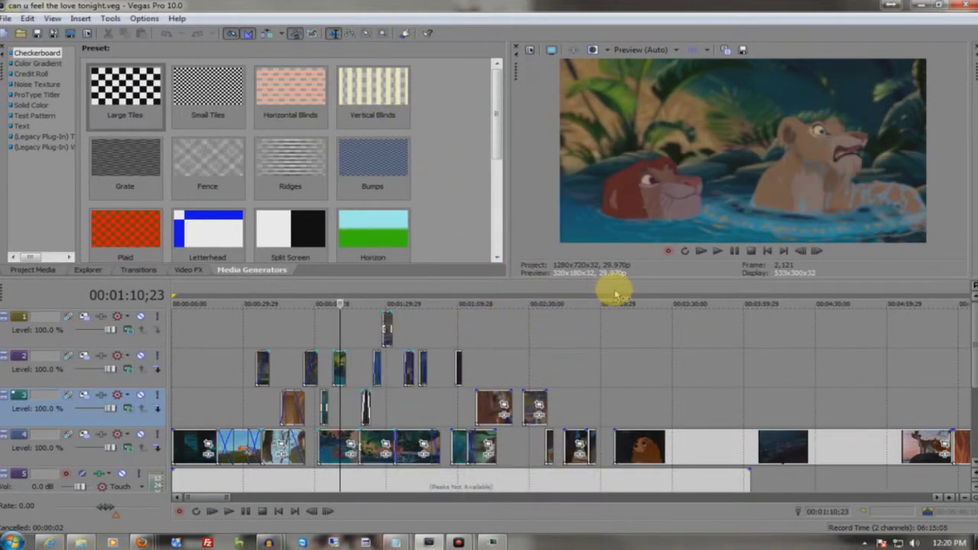
Choose the HDV 1080-60i (1440x1080, 29.970 fps) template in Project Properties
click(6, 18)
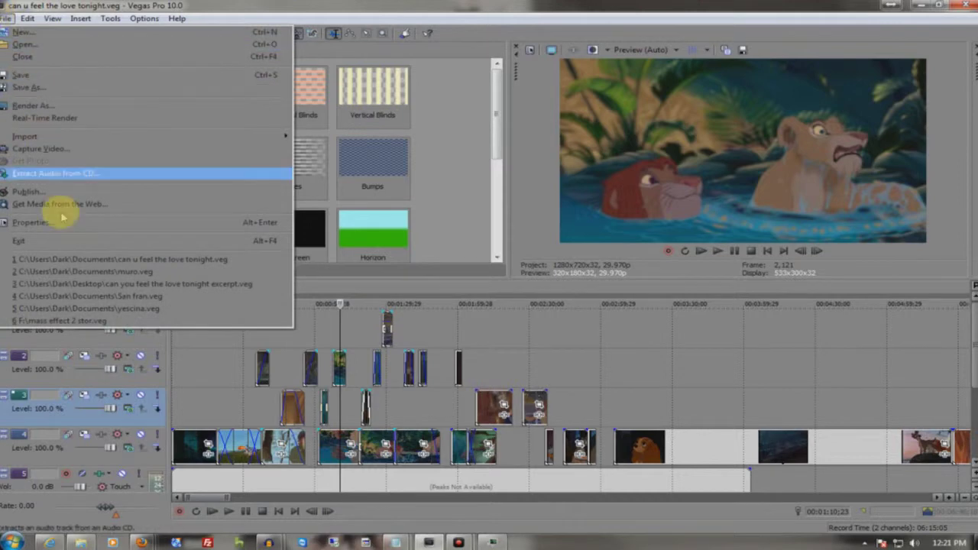
key(Escape)
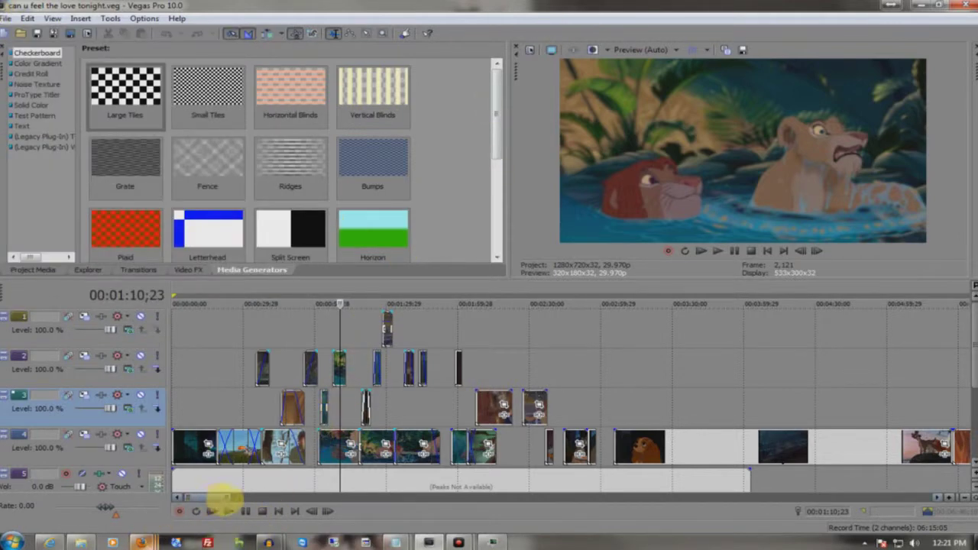
scroll(226, 496, down, 5)
scroll(246, 500, down, 1)
scroll(237, 454, up, 4)
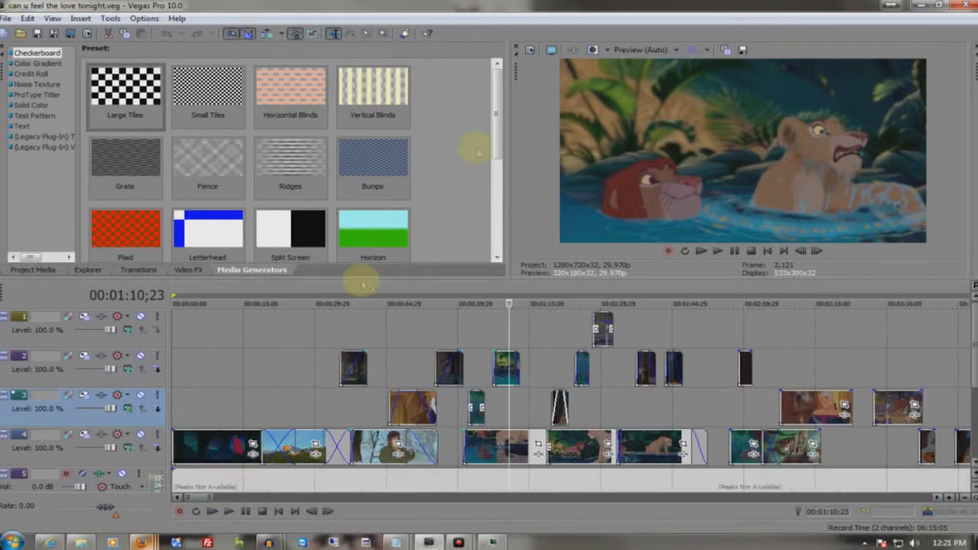
click(530, 50)
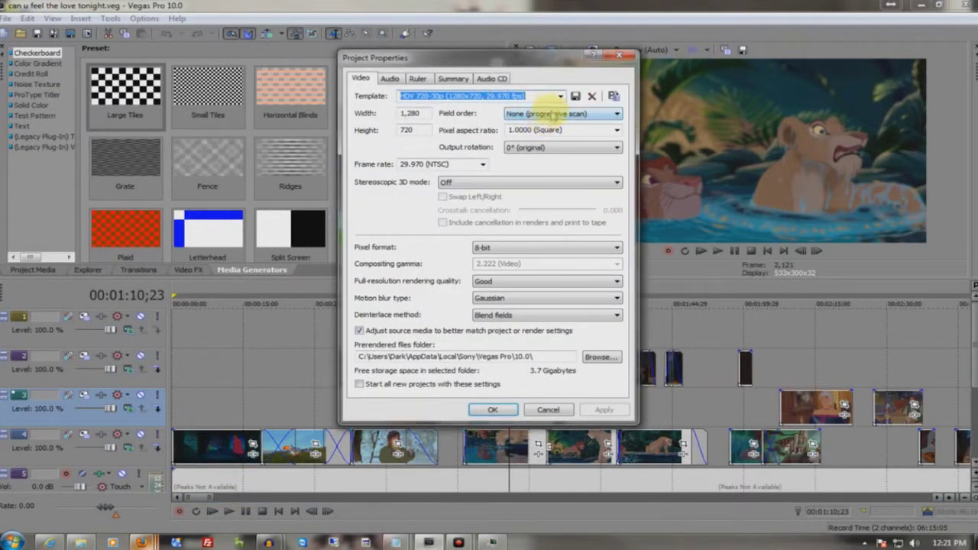
click(558, 95)
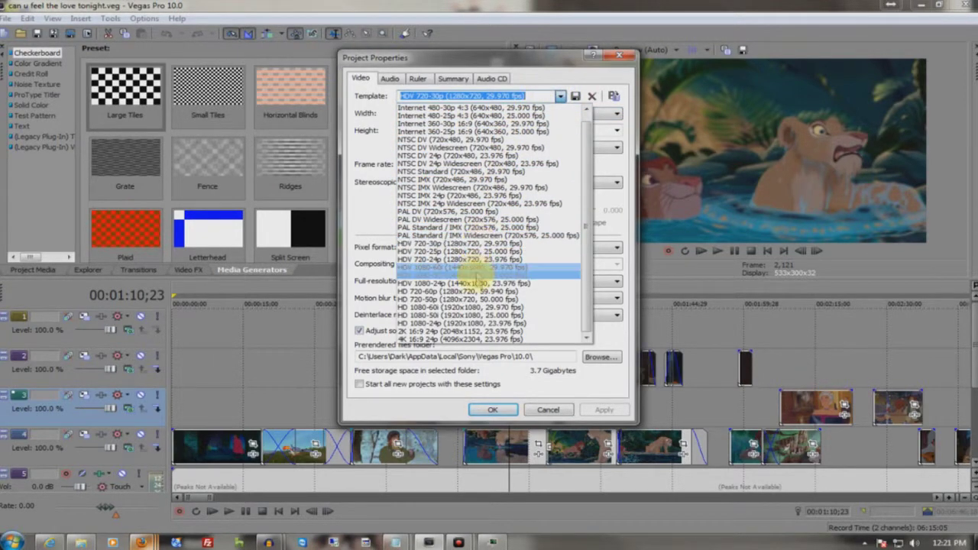
click(547, 411)
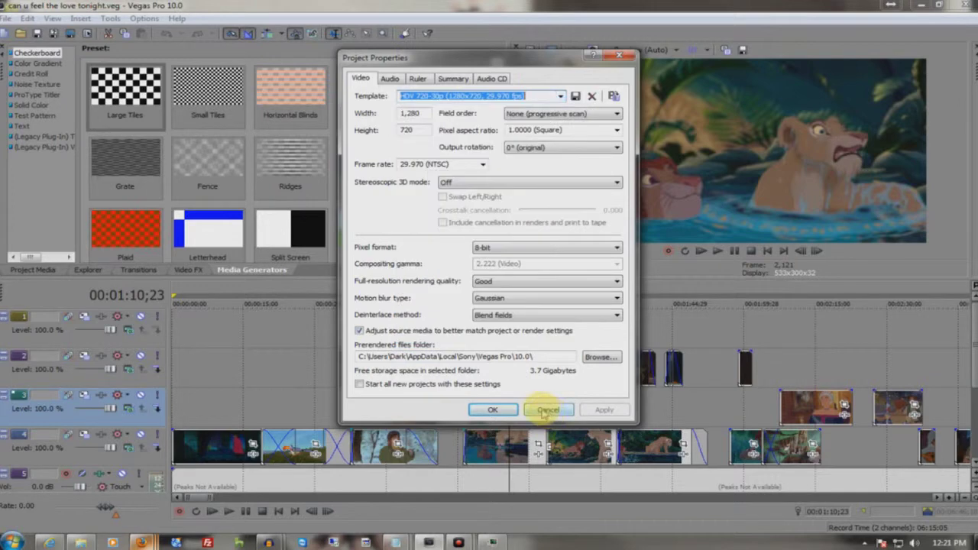
click(563, 98)
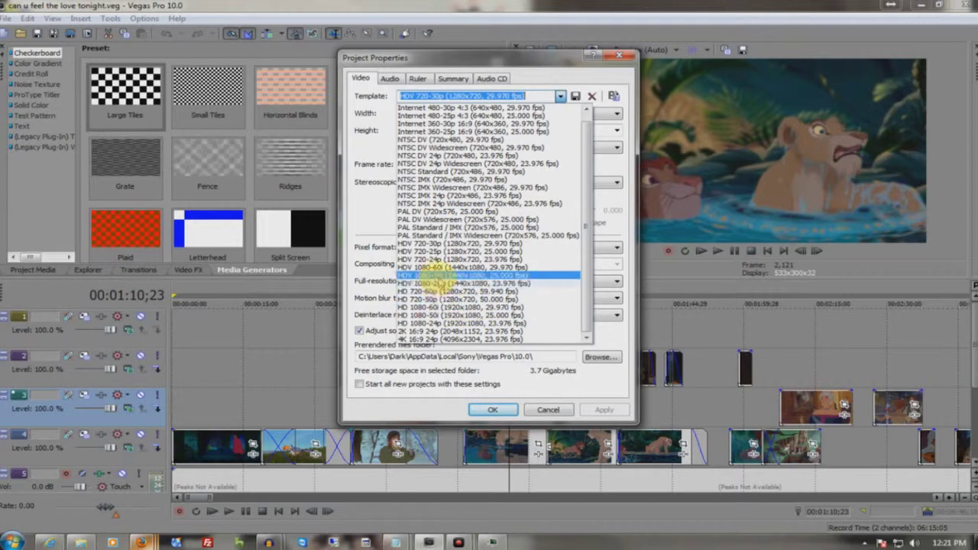
click(438, 268)
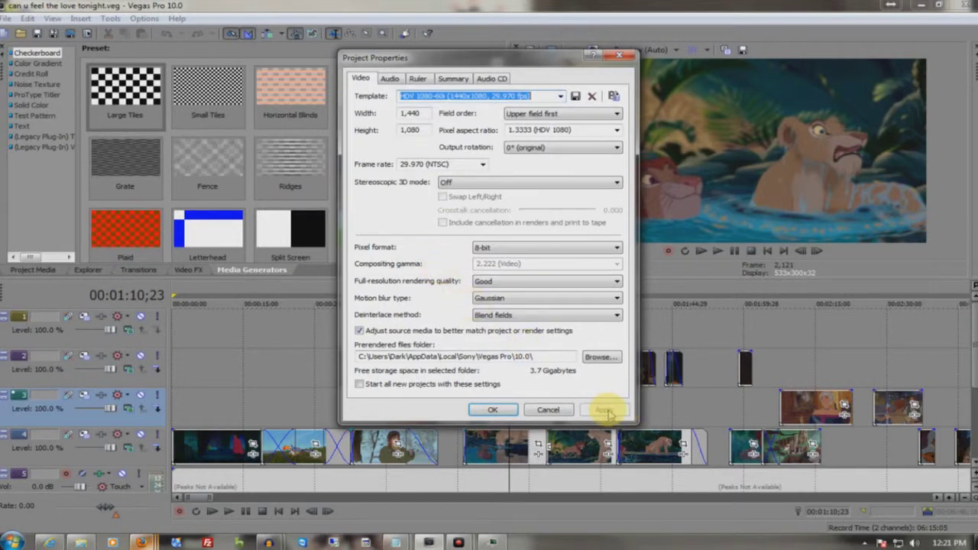
Check the preview at timeline points from 00:00:08;06 to 00:02:13;20, then reopen Project Properties
click(618, 55)
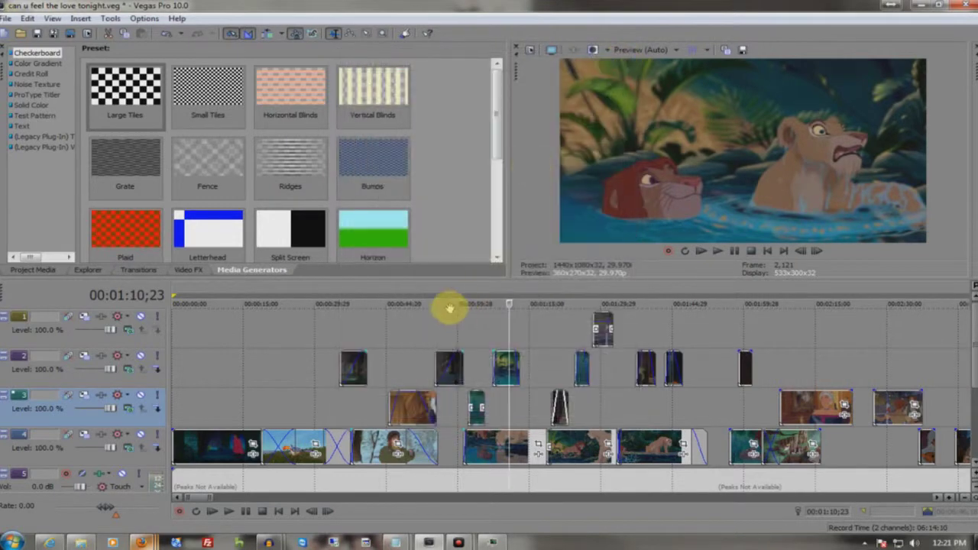
click(440, 296)
click(366, 296)
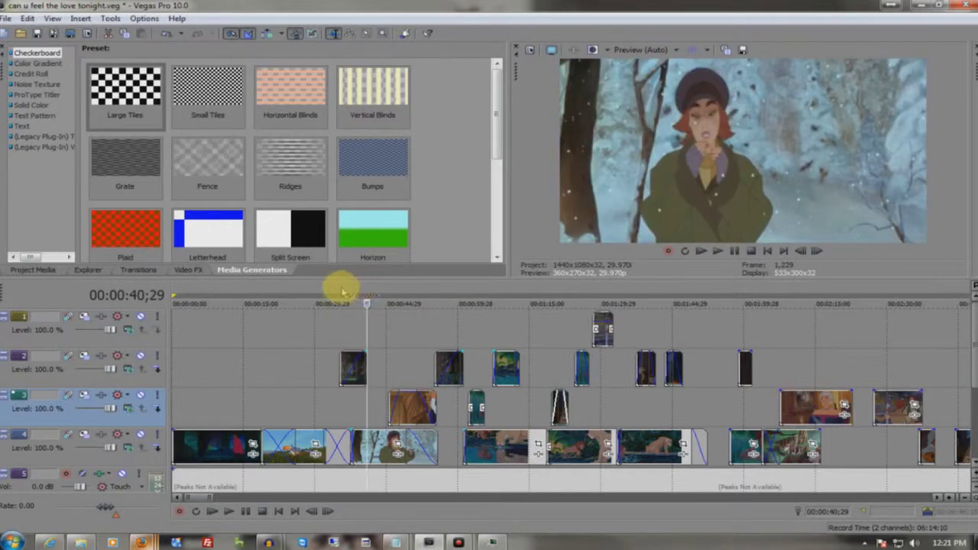
click(300, 295)
click(212, 295)
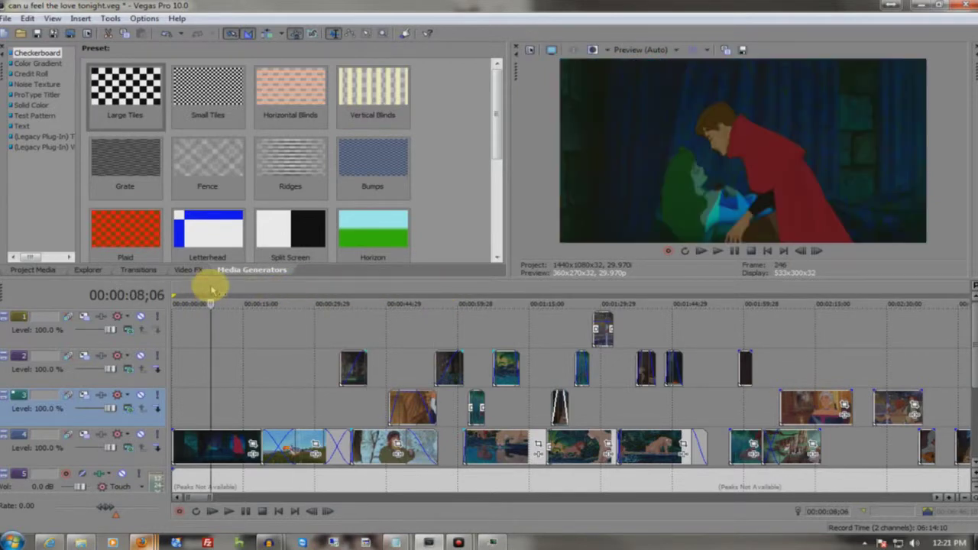
click(695, 295)
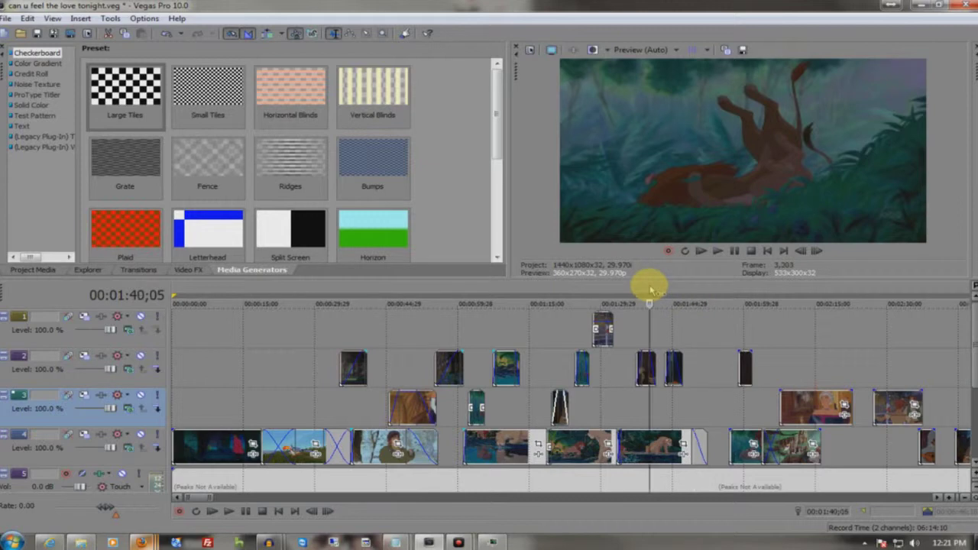
click(649, 295)
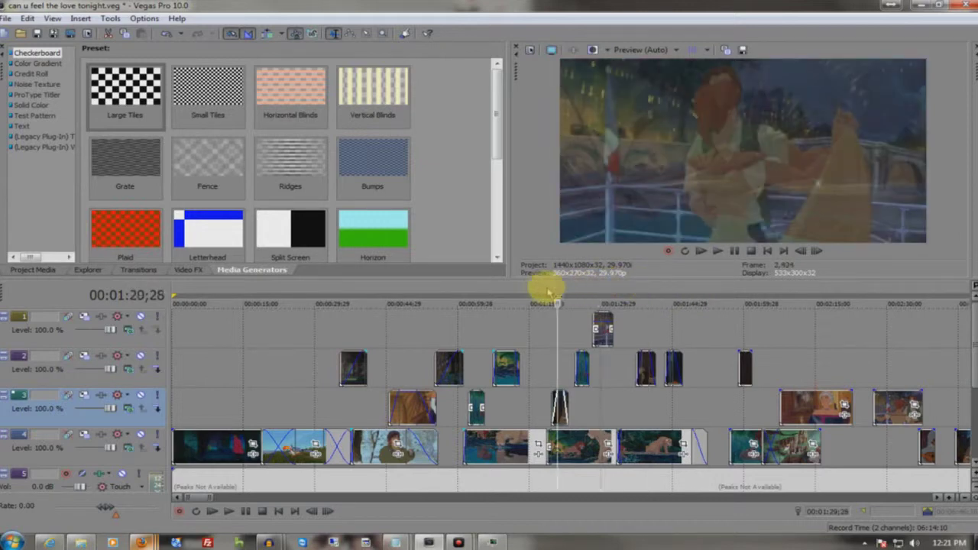
click(509, 291)
click(809, 288)
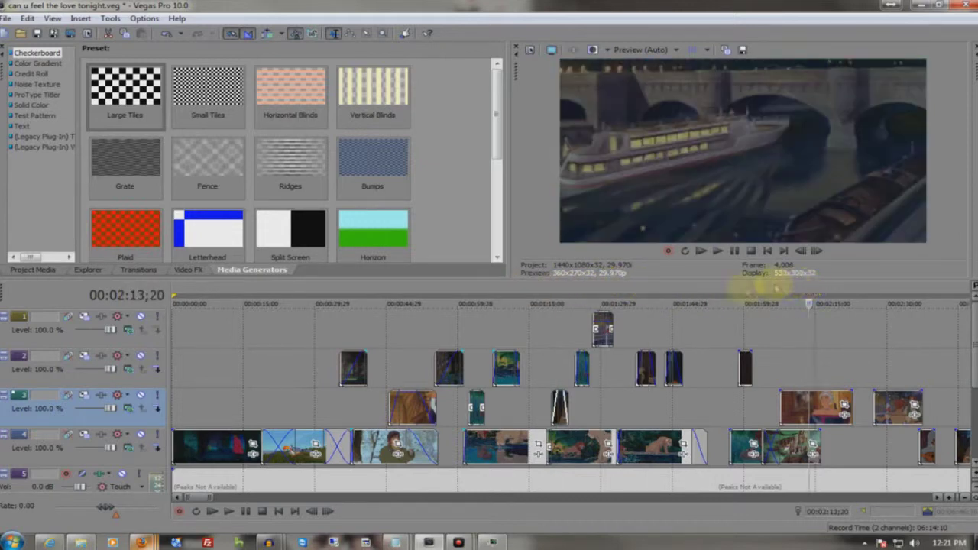
click(768, 288)
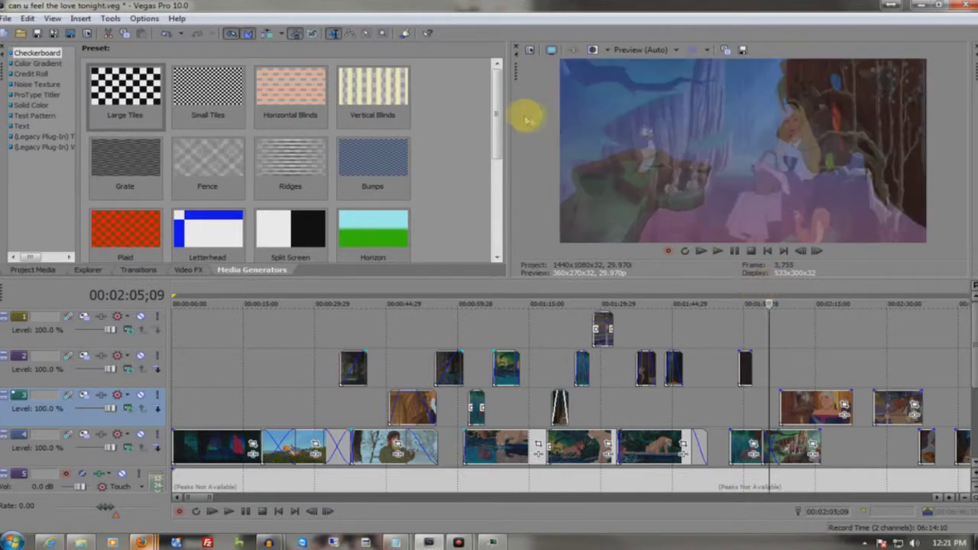
click(530, 49)
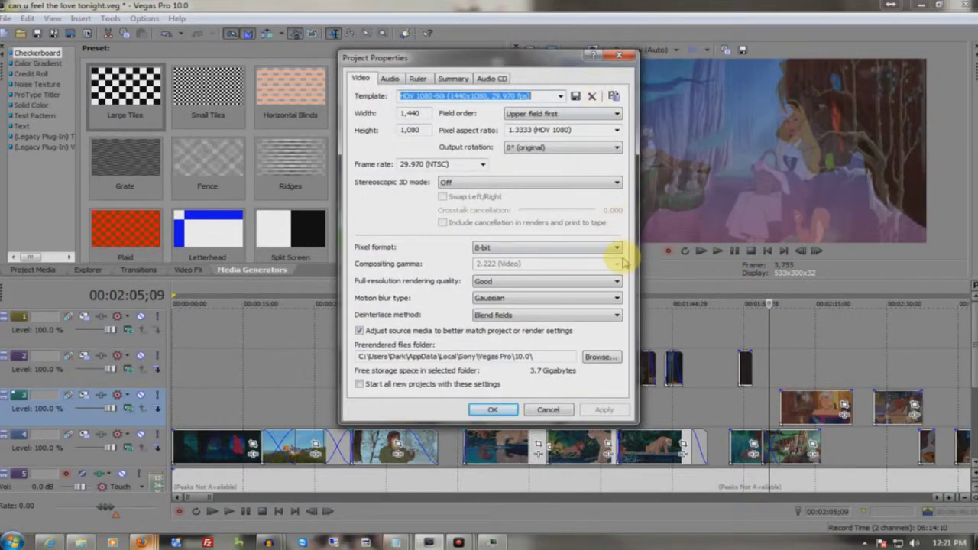
Pick the HDV 720-30p (1280x720, 29.970 fps) template and confirm with OK
click(560, 96)
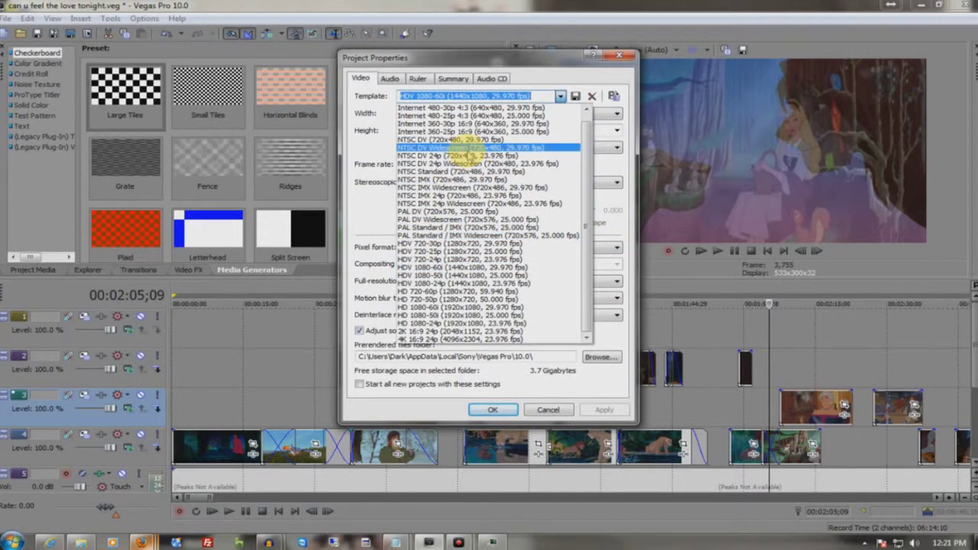
click(462, 243)
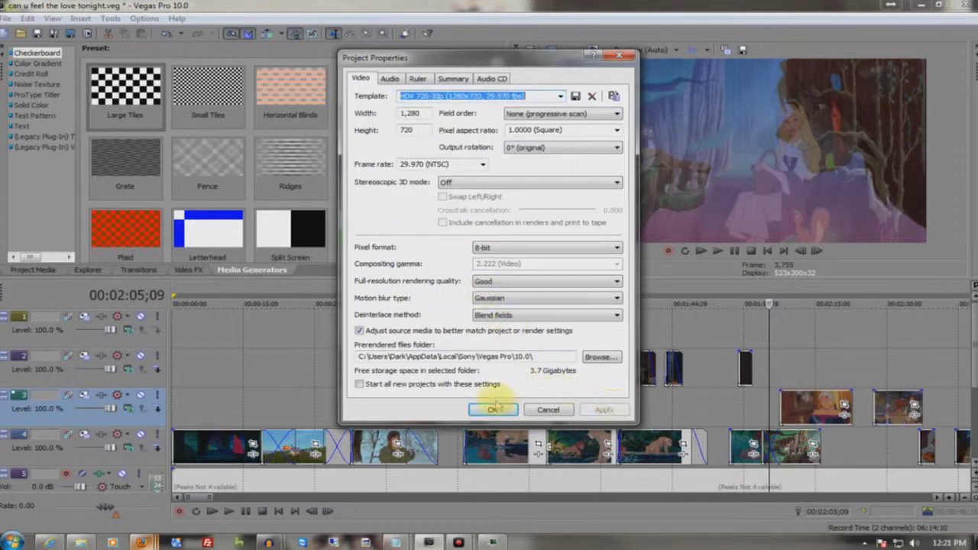
click(494, 409)
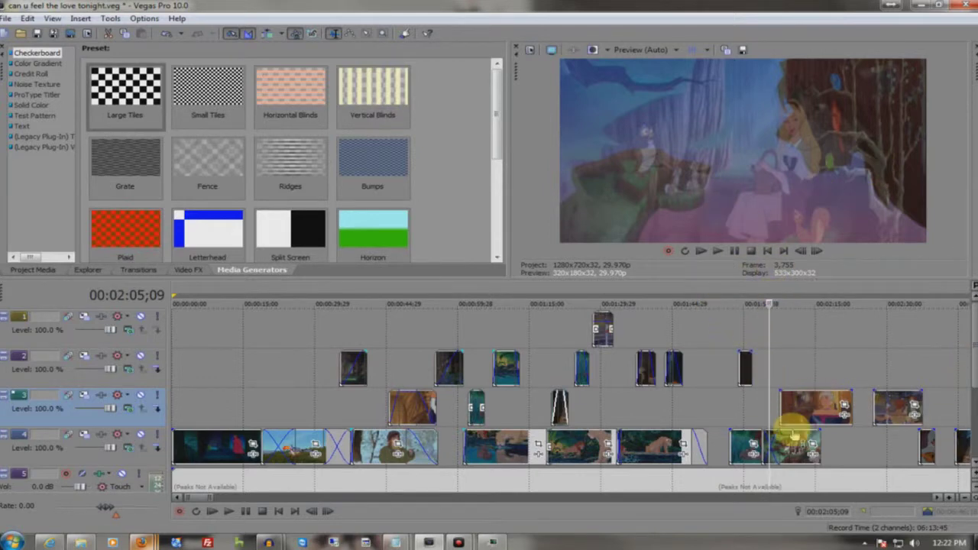
Zoom the timeline out and back in, then open the Tools menu
scroll(790, 441, down, 3)
scroll(287, 427, up, 3)
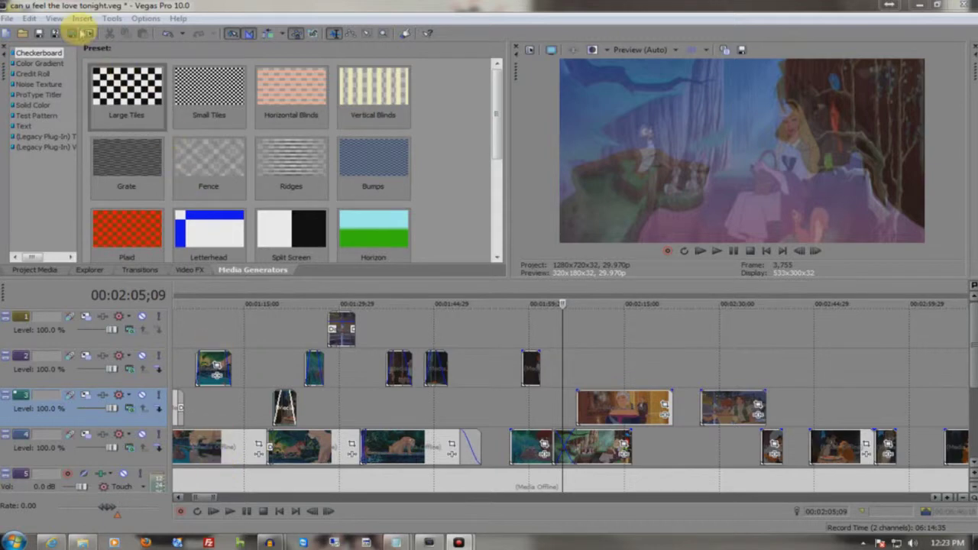
click(110, 19)
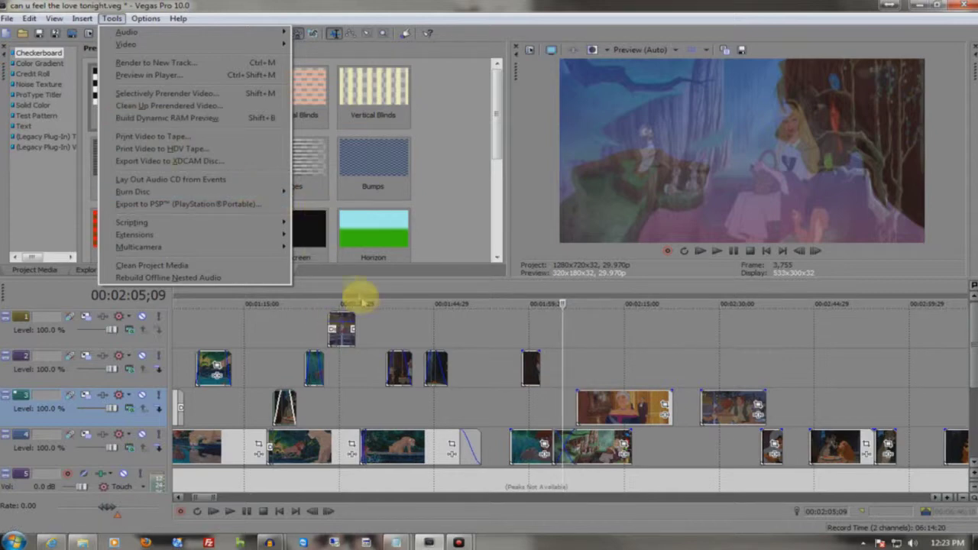
Select 00:01:23;07 to 00:01:33;07 on the timeline and run Build Dynamic RAM Preview on it
click(330, 295)
drag(323, 292, 367, 294)
click(83, 17)
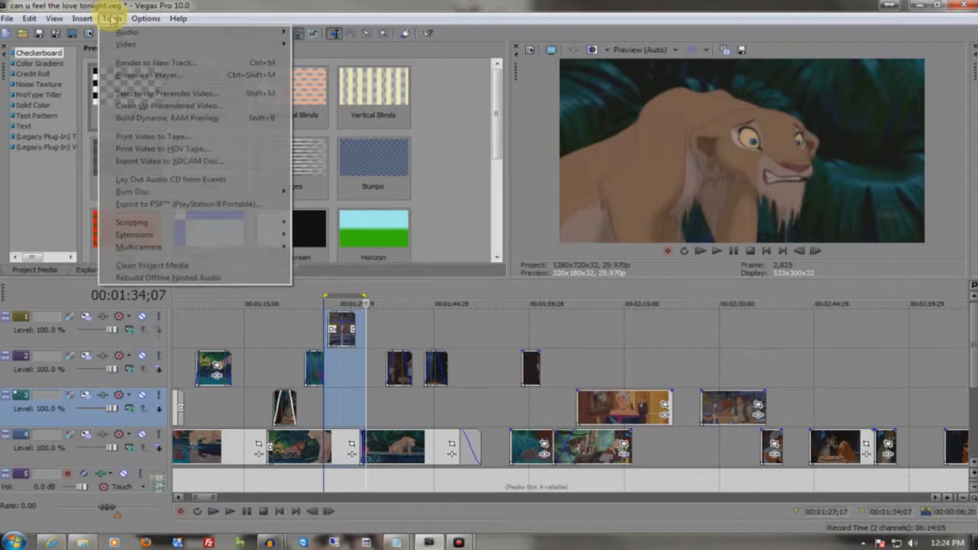
click(300, 293)
drag(300, 293, 359, 292)
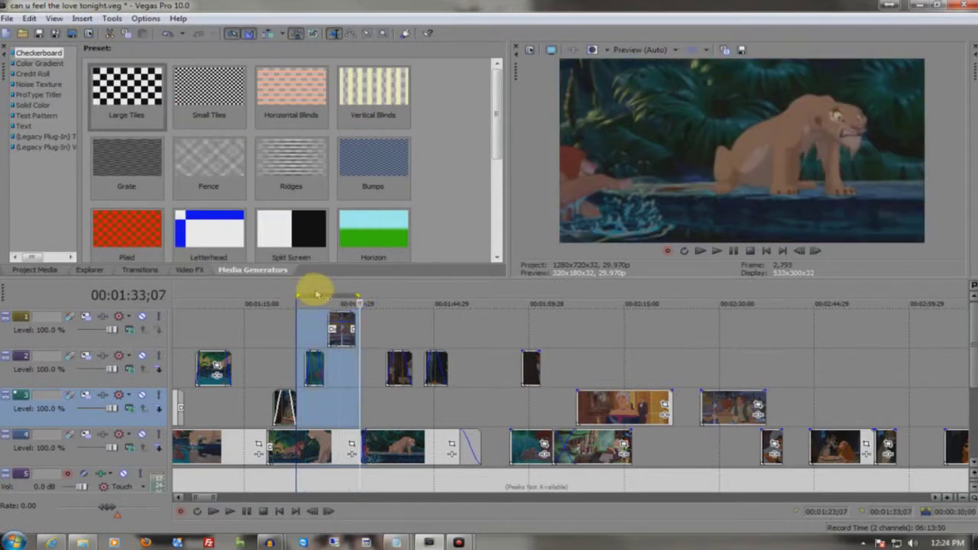
click(112, 17)
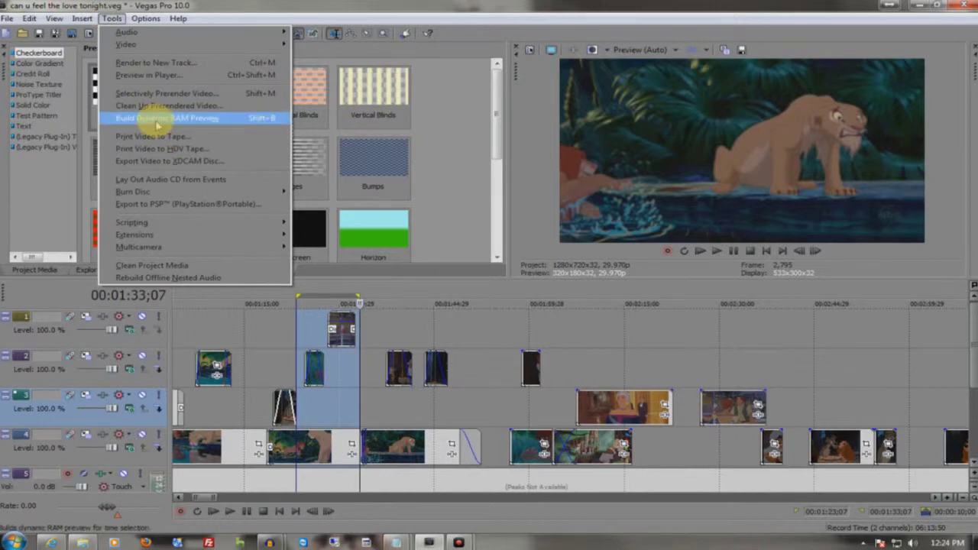
click(162, 118)
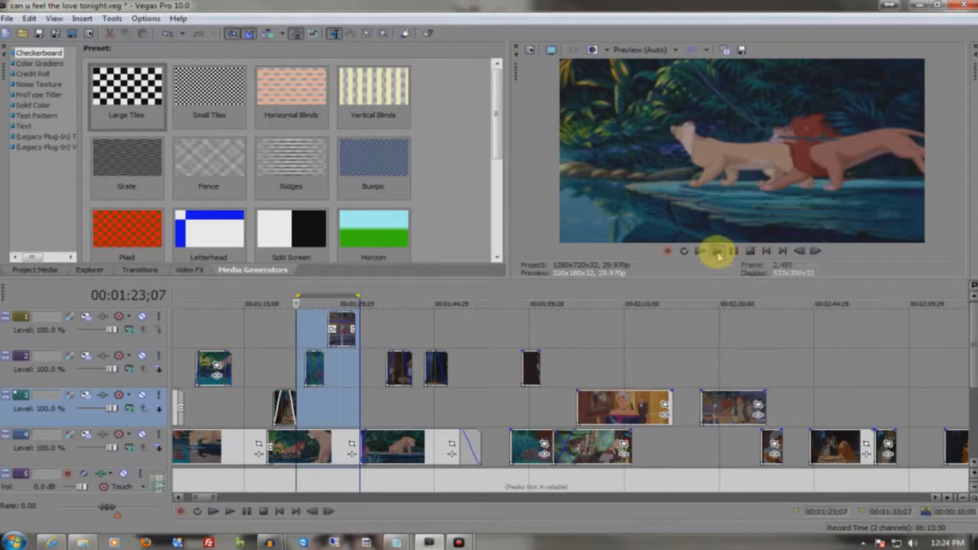
click(717, 252)
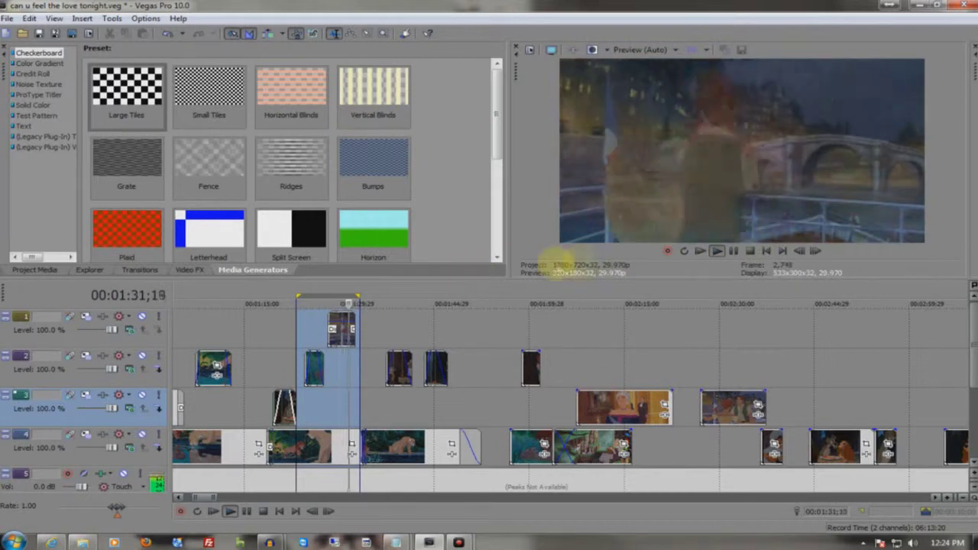
click(747, 251)
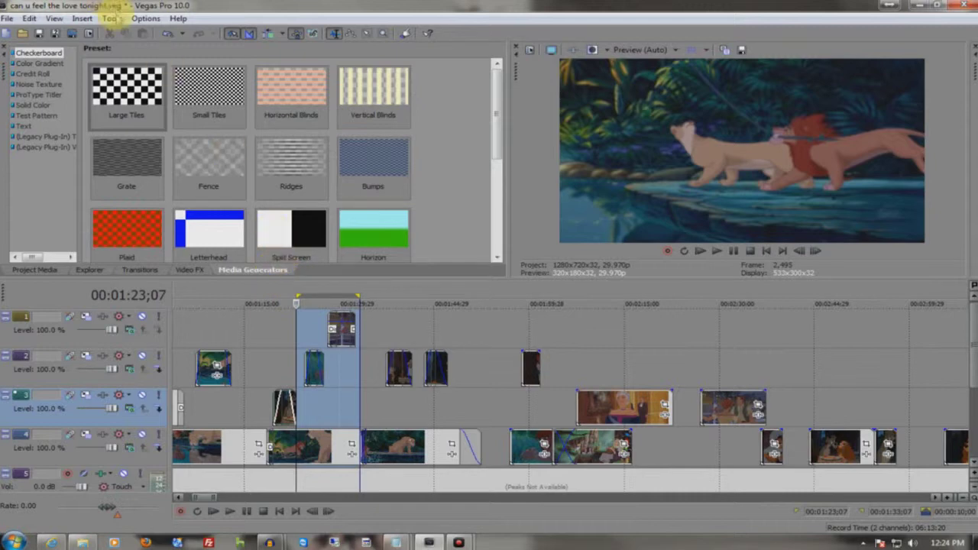
Switch from the generator presets to the Project Media window listing the imported audio and movie files
click(110, 17)
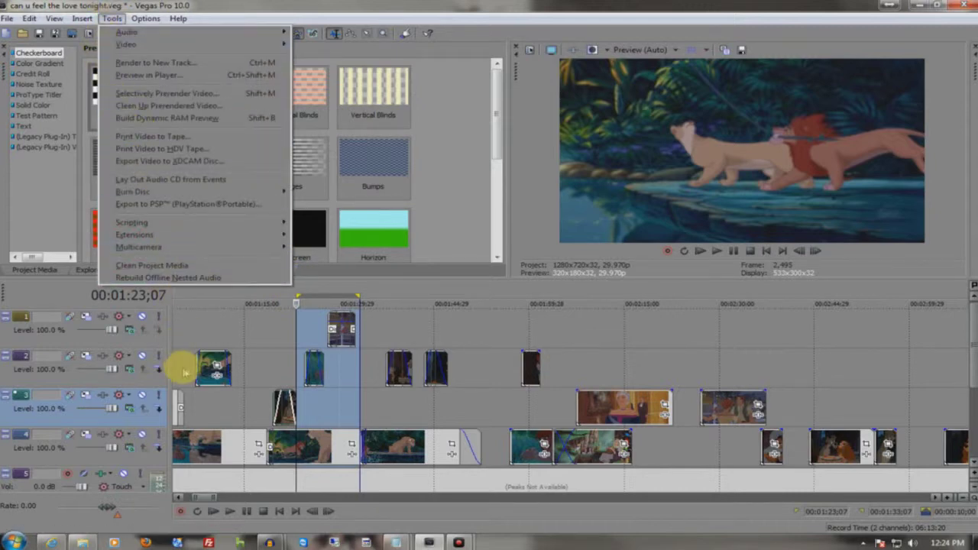
click(456, 11)
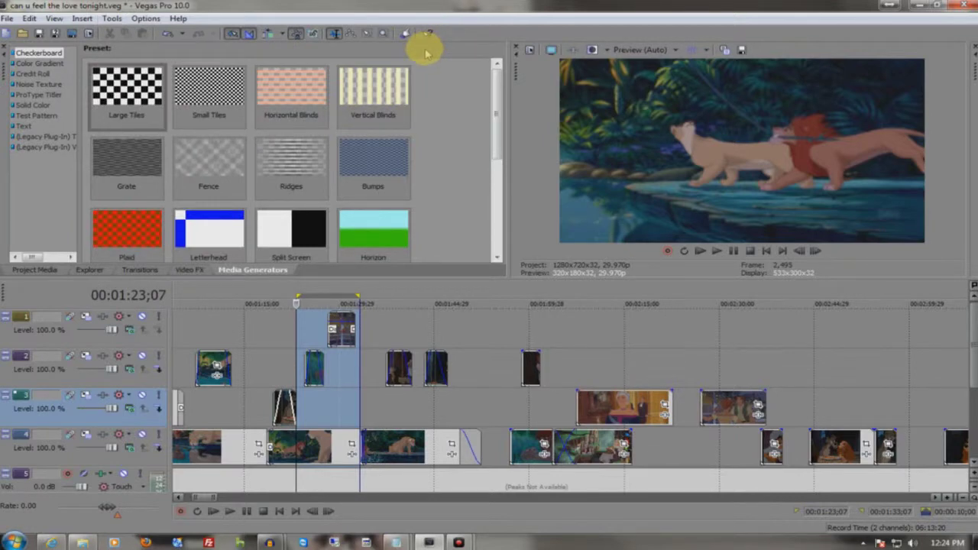
drag(496, 122, 472, 83)
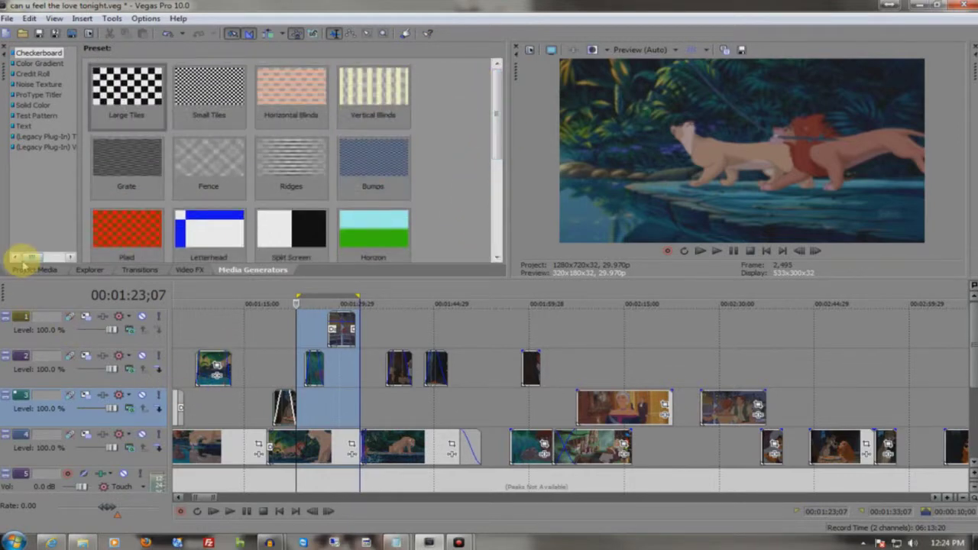
click(29, 267)
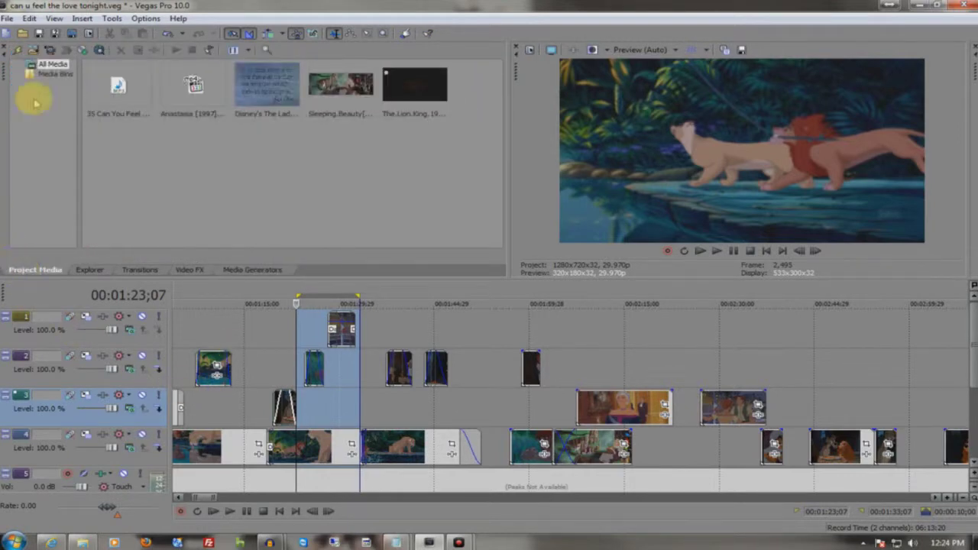